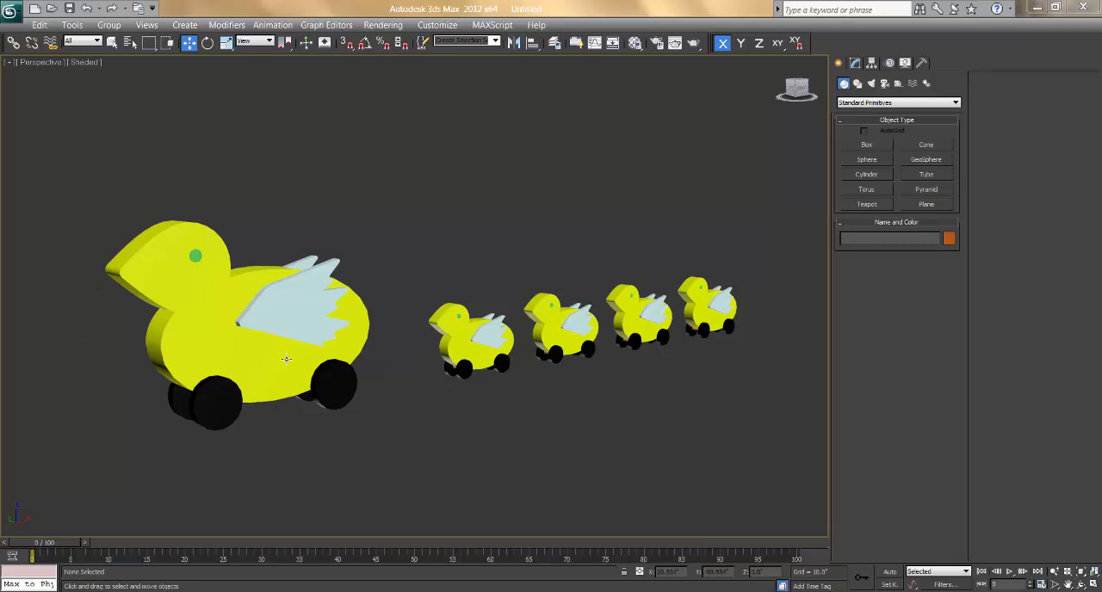
Step: Try moving the large duck's near-side wheels individually along the X axis, and undo the moves
{"action": "left_click", "coordinate": [445, 340]}
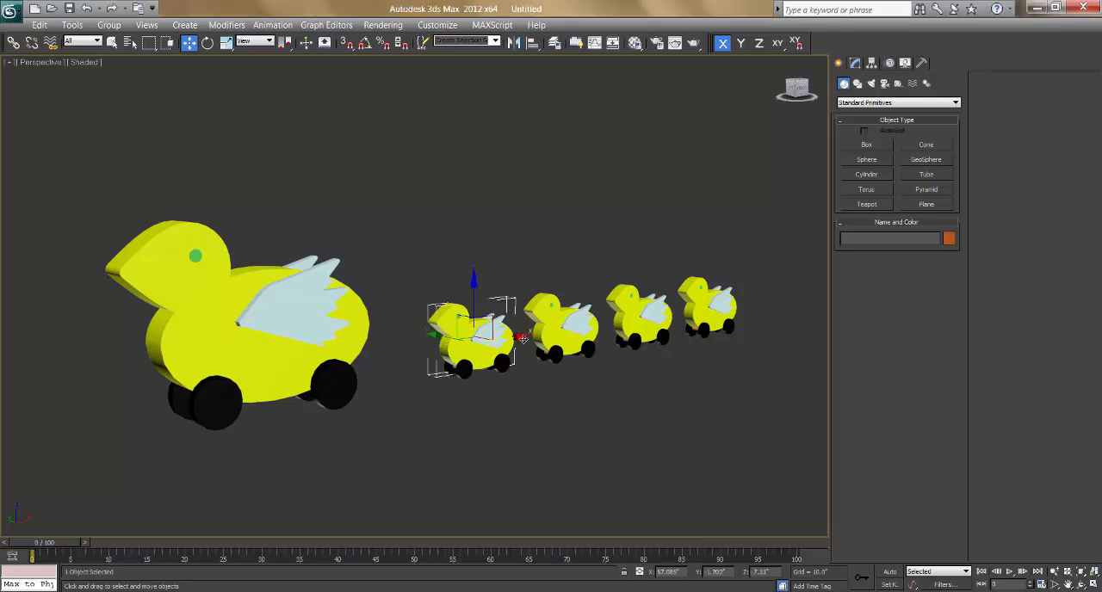
{"action": "left_click", "coordinate": [530, 340]}
{"action": "left_click", "coordinate": [559, 379]}
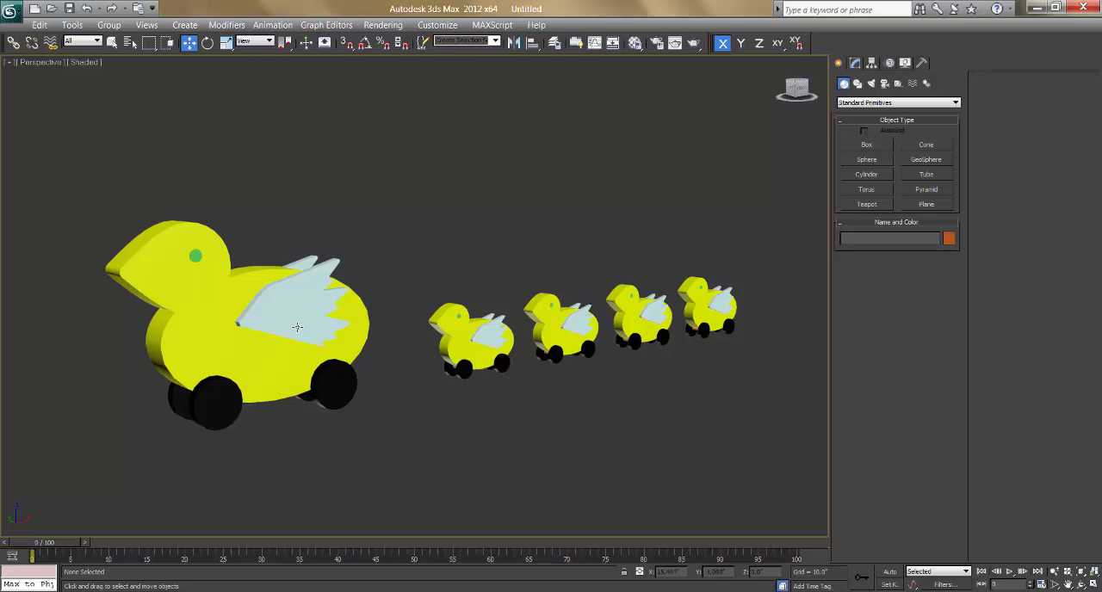
{"action": "left_click", "coordinate": [352, 394]}
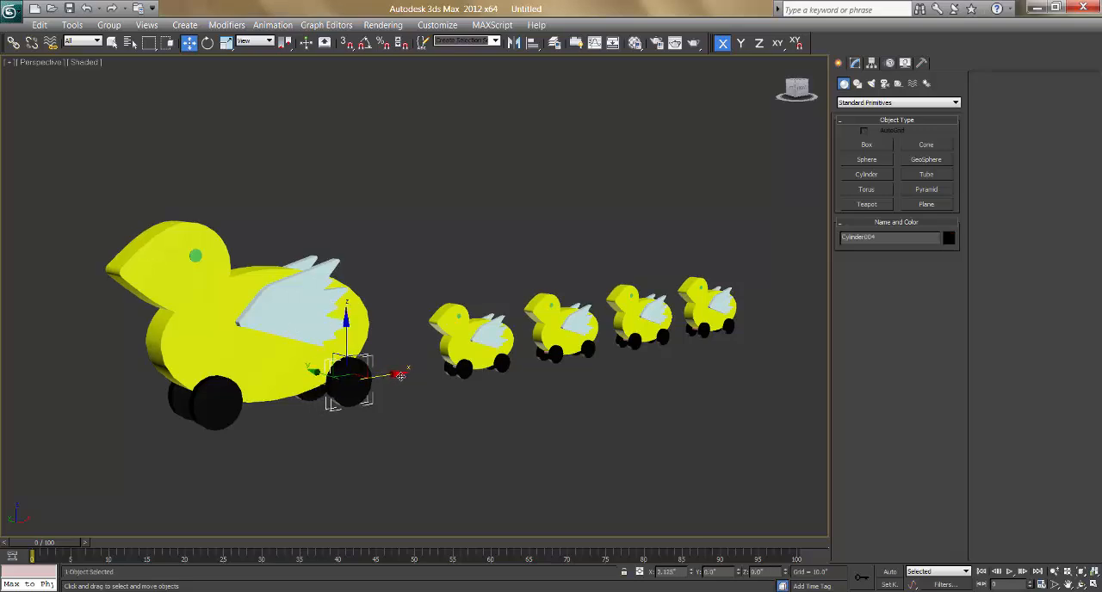
{"action": "left_click", "coordinate": [198, 400]}
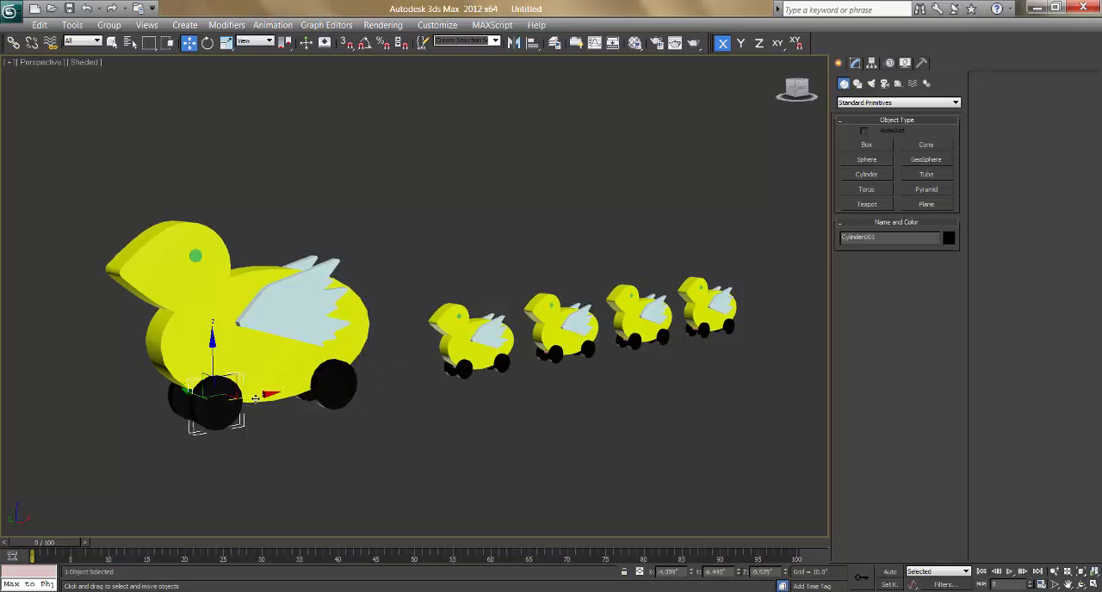
{"action": "left_click_drag", "start_coordinate": [213, 395], "coordinate": [196, 395]}
{"action": "key", "text": "ctrl+z"}
{"action": "left_click", "coordinate": [324, 387]}
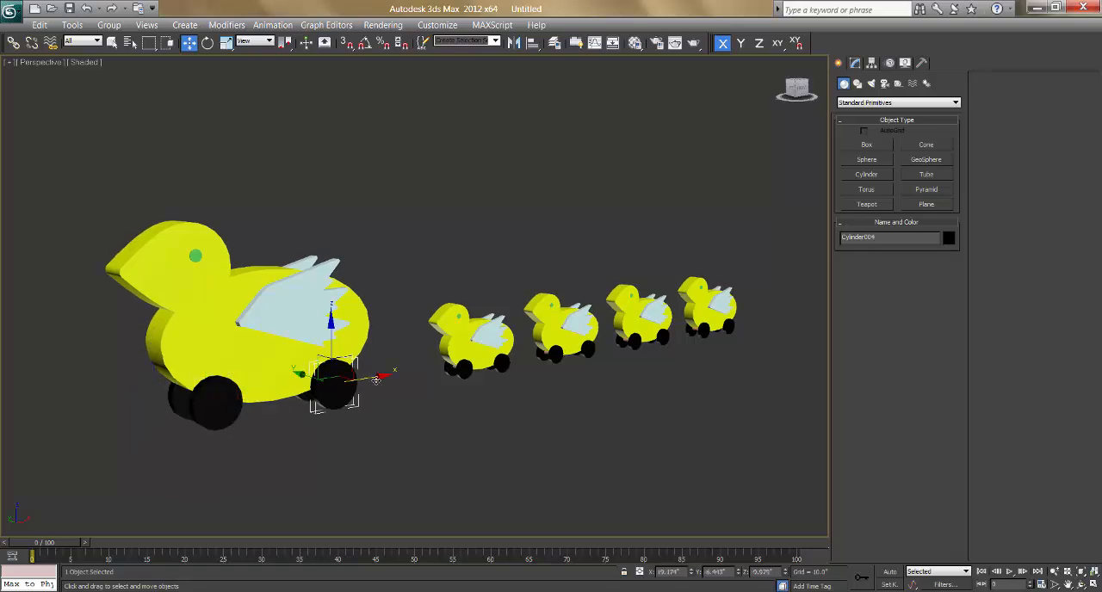
Step: Try moving the large duck's body along X and one wing up along Z, undoing each move
{"action": "left_click", "coordinate": [226, 347]}
{"action": "left_click_drag", "start_coordinate": [298, 327], "coordinate": [449, 312]}
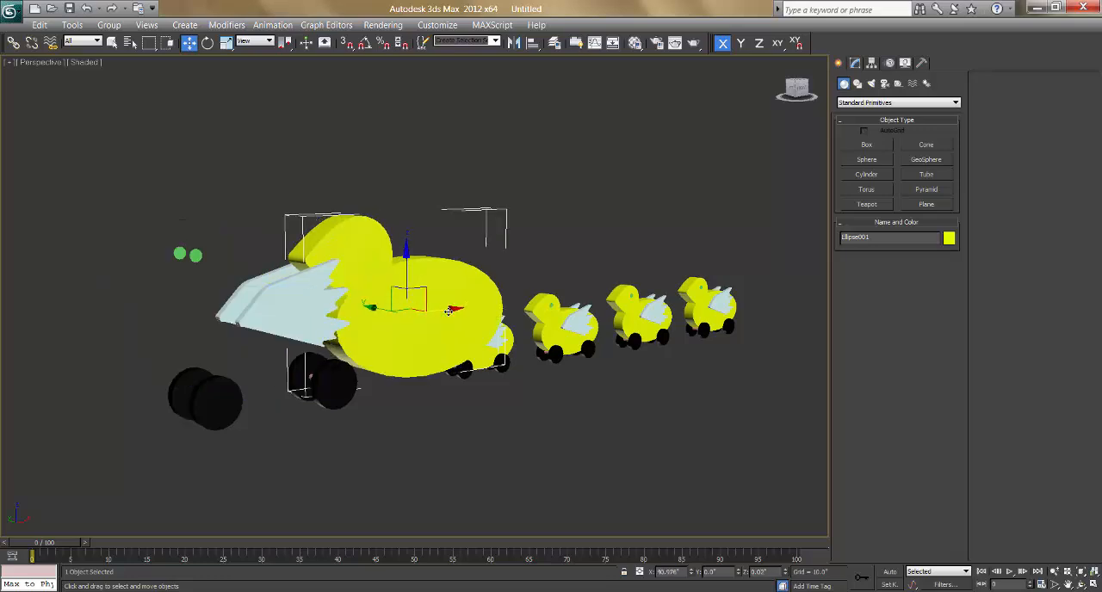
{"action": "key", "text": "ctrl+z"}
{"action": "left_click", "coordinate": [290, 292]}
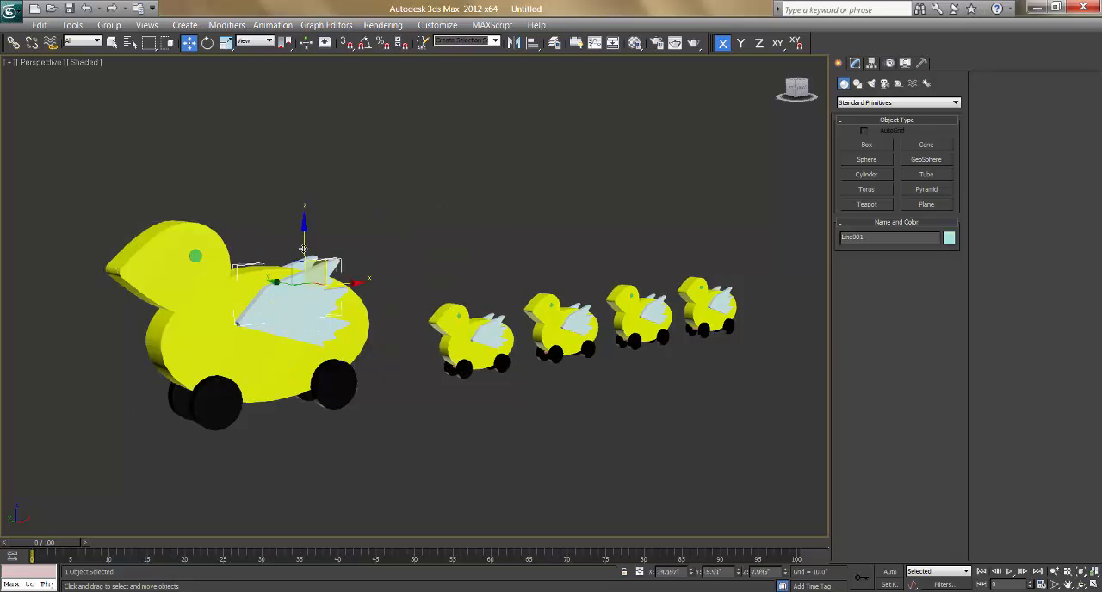
{"action": "left_click_drag", "start_coordinate": [303, 246], "coordinate": [294, 93]}
{"action": "key", "text": "ctrl+z"}
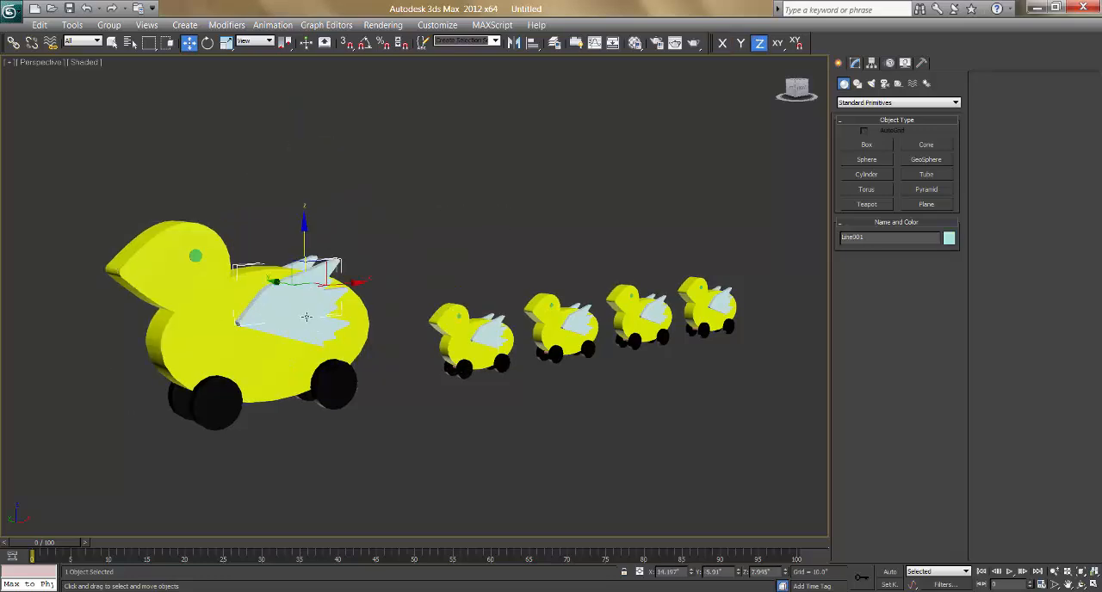
{"action": "left_click", "coordinate": [389, 266]}
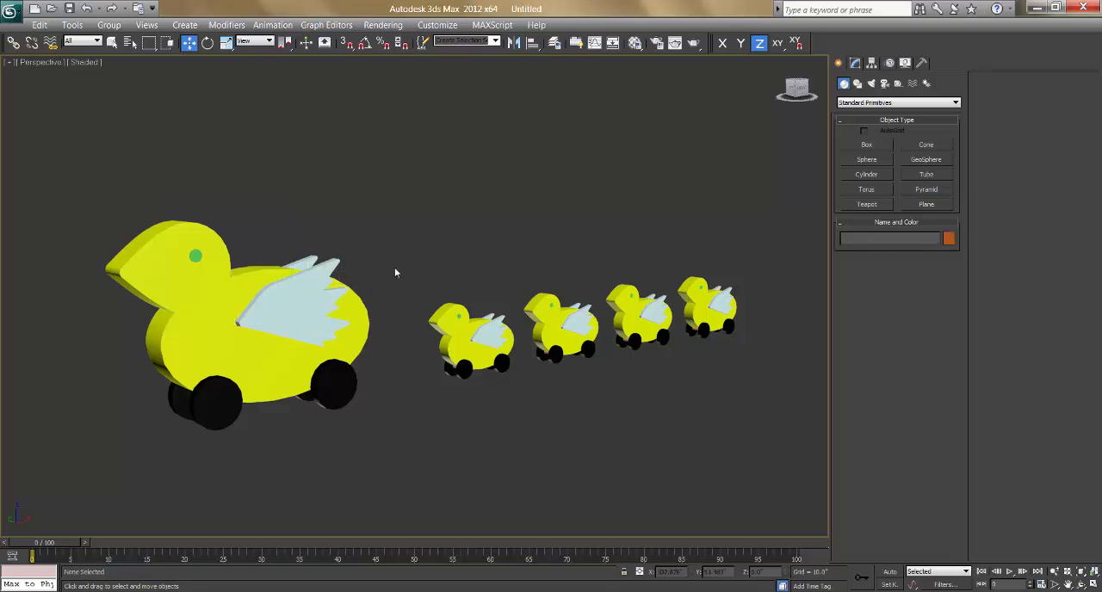
Step: Try moving the large duck's body alone and with all its parts selected, cancelling both moves
{"action": "left_click", "coordinate": [211, 303]}
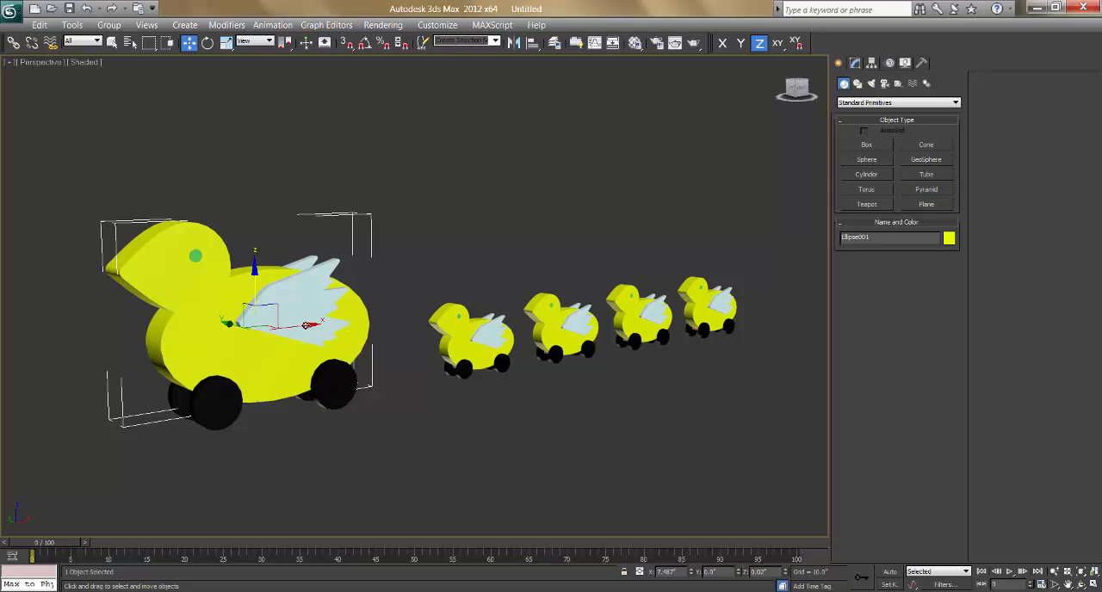
{"action": "left_click_drag", "start_coordinate": [307, 325], "coordinate": [183, 339]}
{"action": "right_click", "coordinate": [184, 340]}
{"action": "left_click", "coordinate": [250, 210]}
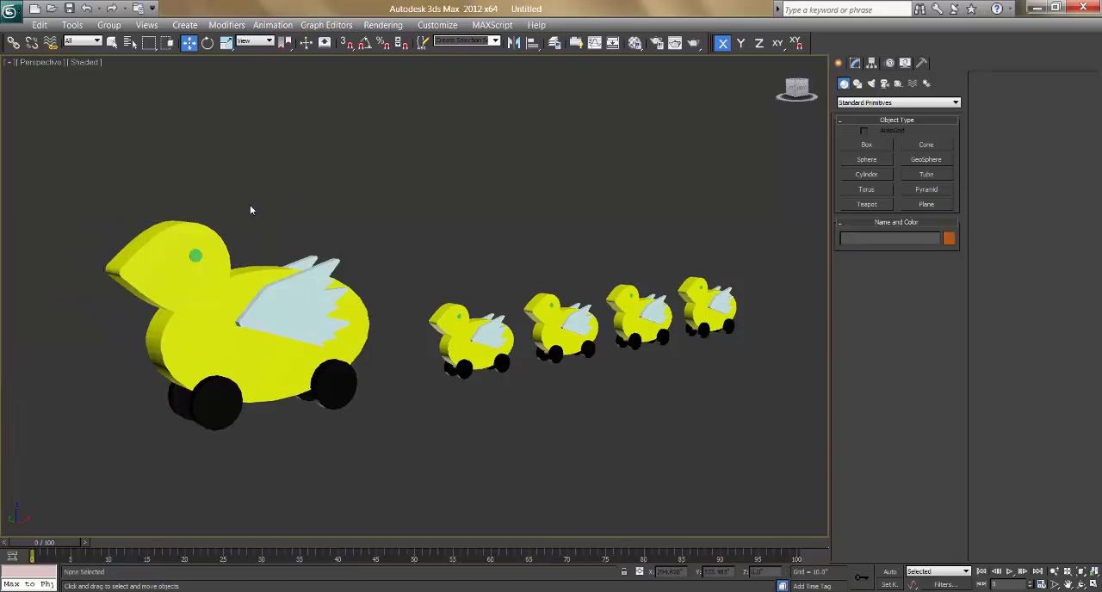
{"action": "left_click_drag", "start_coordinate": [72, 177], "coordinate": [376, 452]}
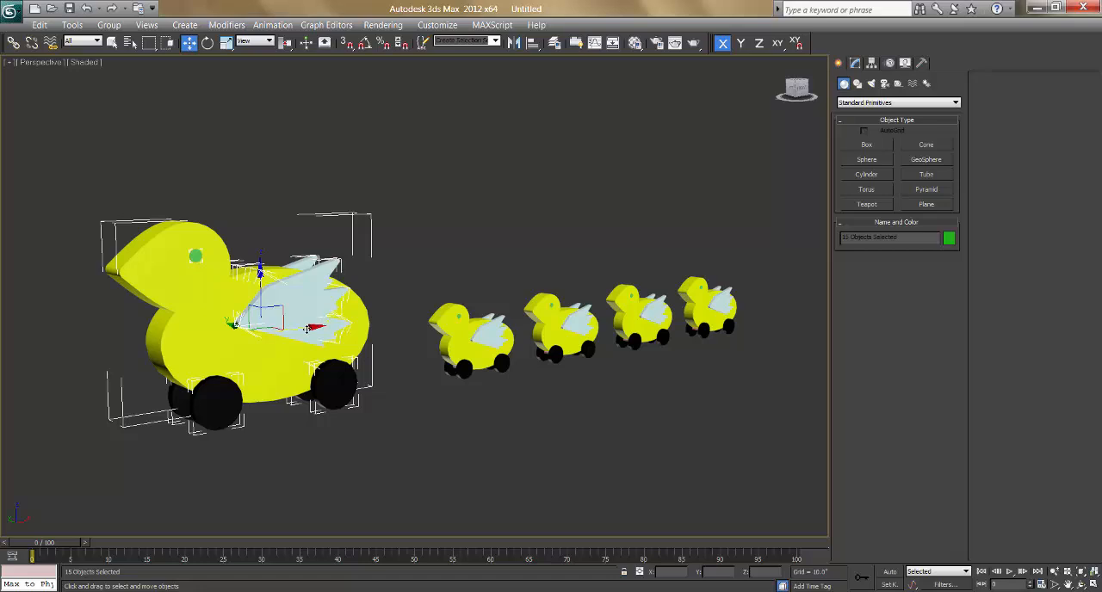
{"action": "mouse_move", "coordinate": [279, 332]}
{"action": "left_mouse_down"}
{"action": "mouse_move", "coordinate": [207, 332]}
{"action": "mouse_move", "coordinate": [289, 334]}
{"action": "left_mouse_up"}
{"action": "left_click", "coordinate": [280, 209]}
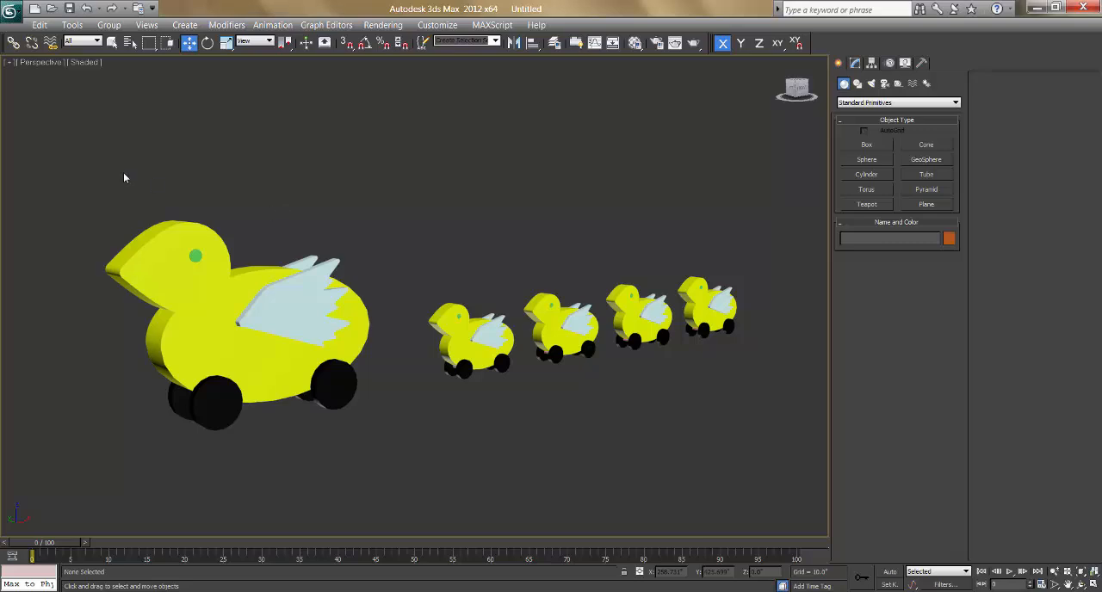
Step: Group all parts of the large duck under the name Main Duck and clear the selection
{"action": "left_click_drag", "start_coordinate": [77, 154], "coordinate": [381, 454]}
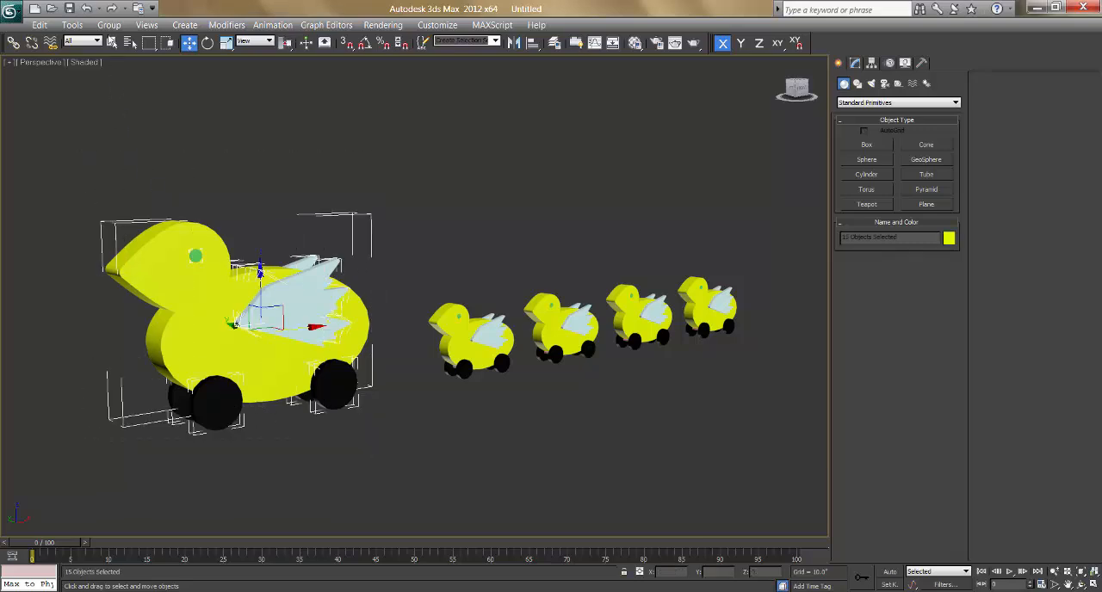
{"action": "left_click", "coordinate": [109, 26]}
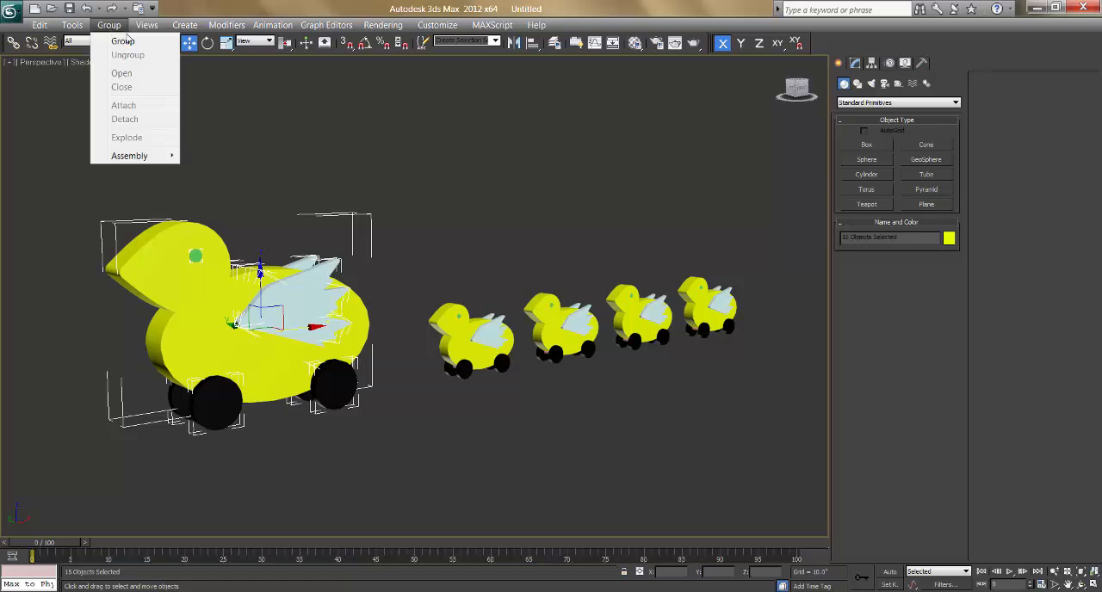
{"action": "left_click", "coordinate": [123, 42]}
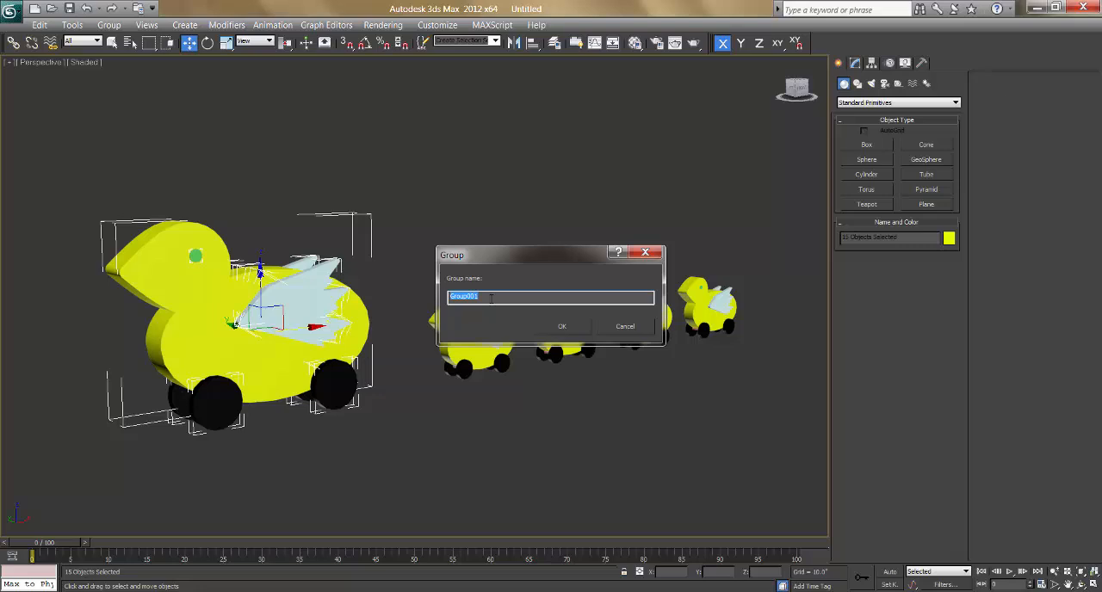
{"action": "type", "text": "Main Duck"}
{"action": "left_click", "coordinate": [560, 327]}
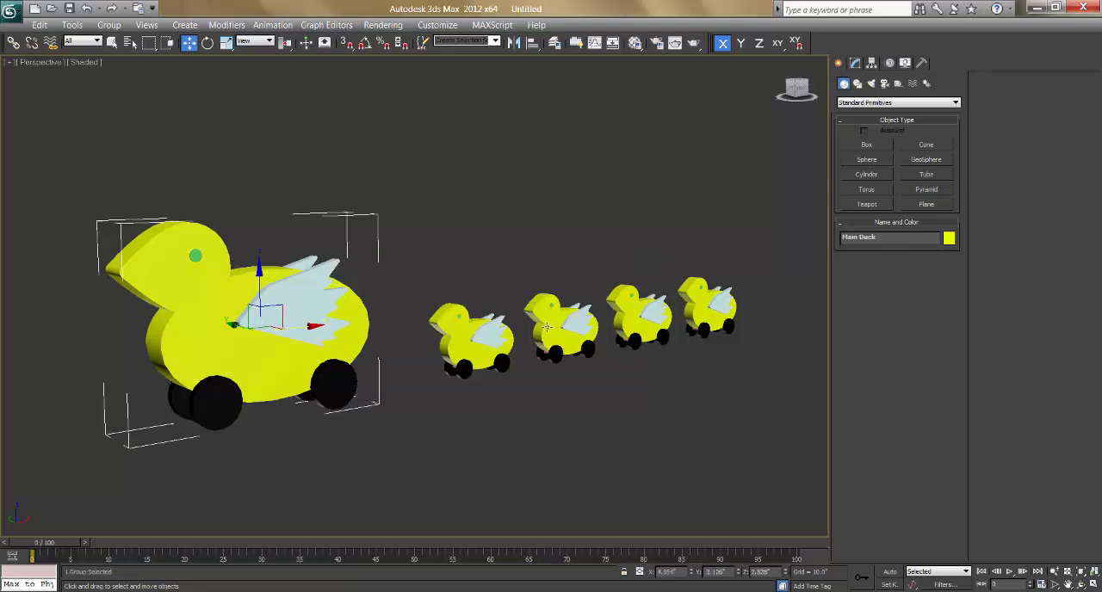
{"action": "left_click", "coordinate": [339, 449]}
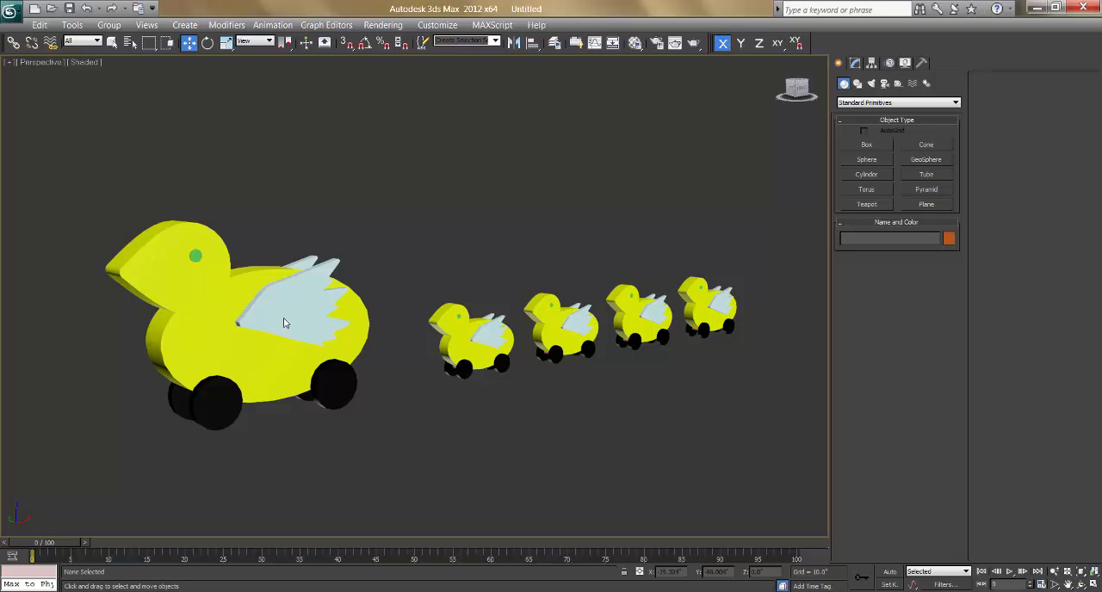
Step: Open the select-by-name list, clear its display filters, enable geometry, shapes, lights, cameras, helpers and groups, and look through the object names
{"action": "left_click", "coordinate": [131, 47]}
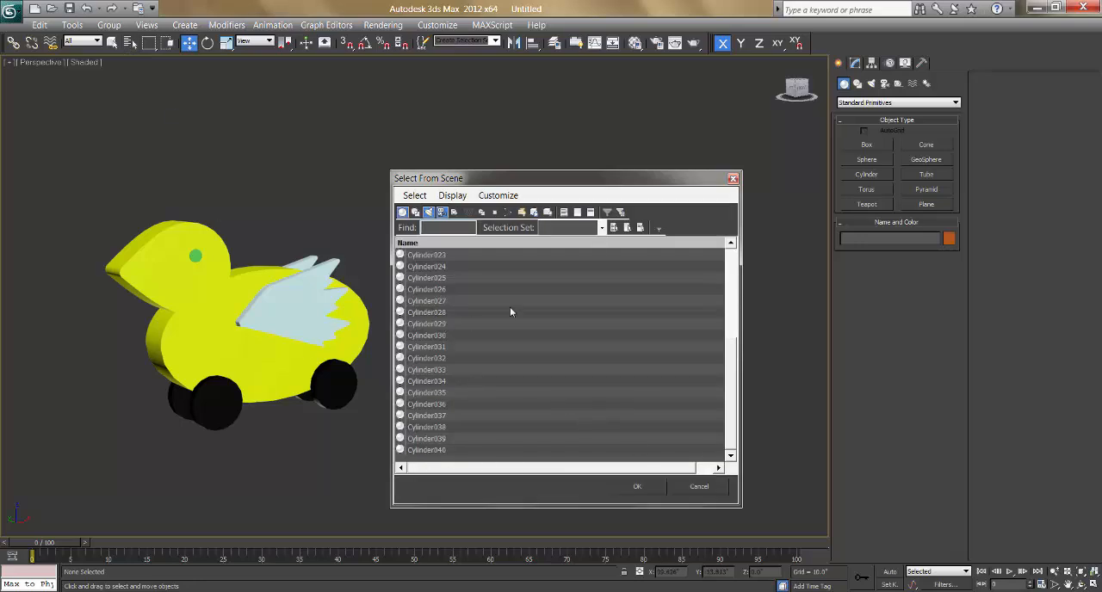
{"action": "left_click", "coordinate": [578, 212]}
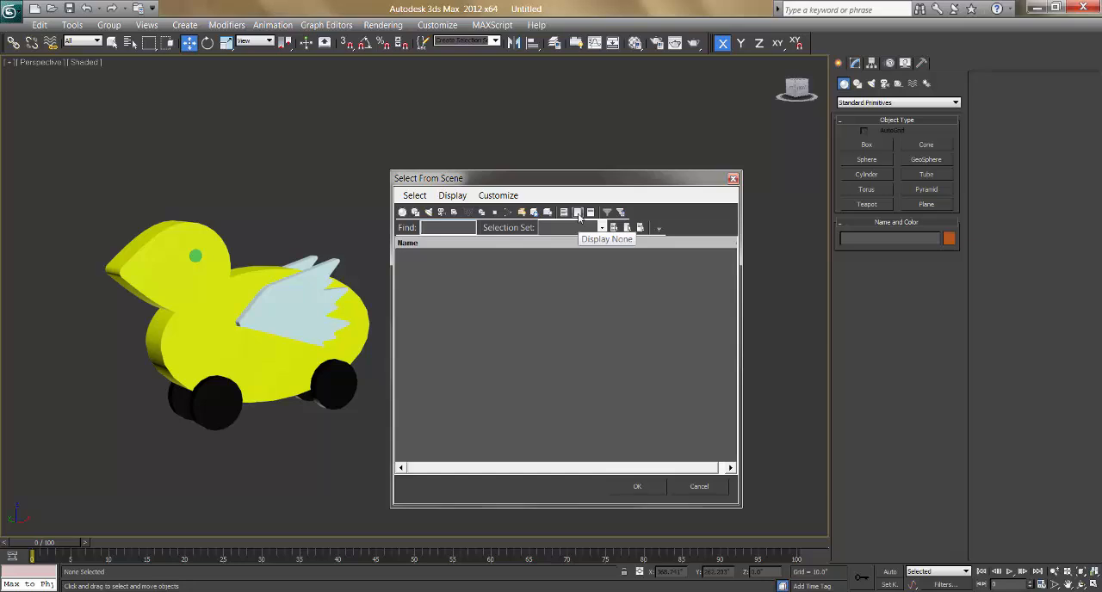
{"action": "left_click", "coordinate": [401, 213]}
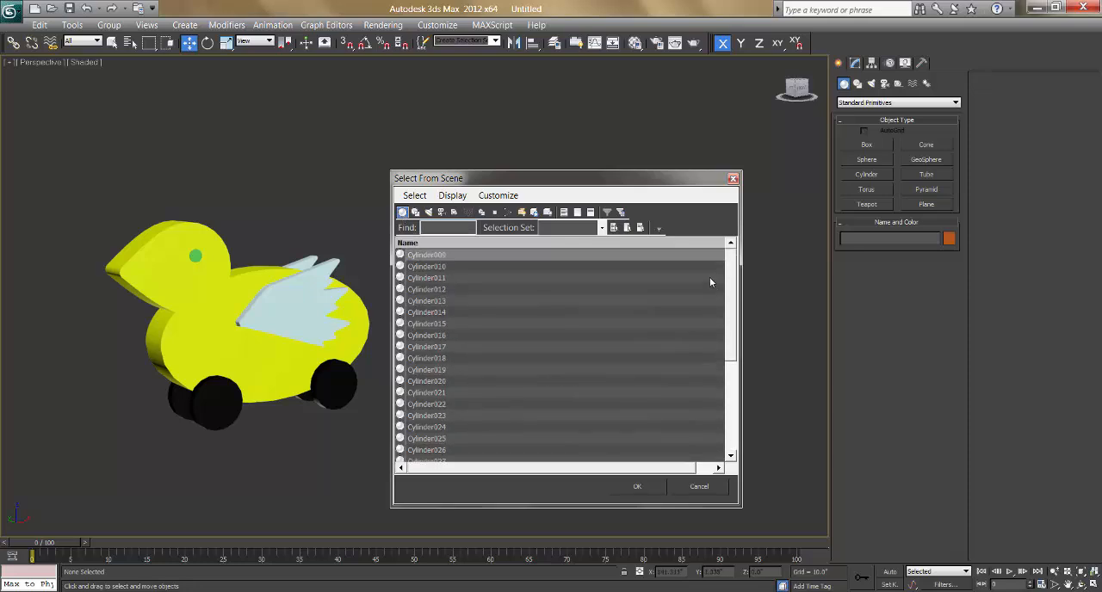
{"action": "left_click", "coordinate": [416, 213]}
{"action": "left_click", "coordinate": [439, 217]}
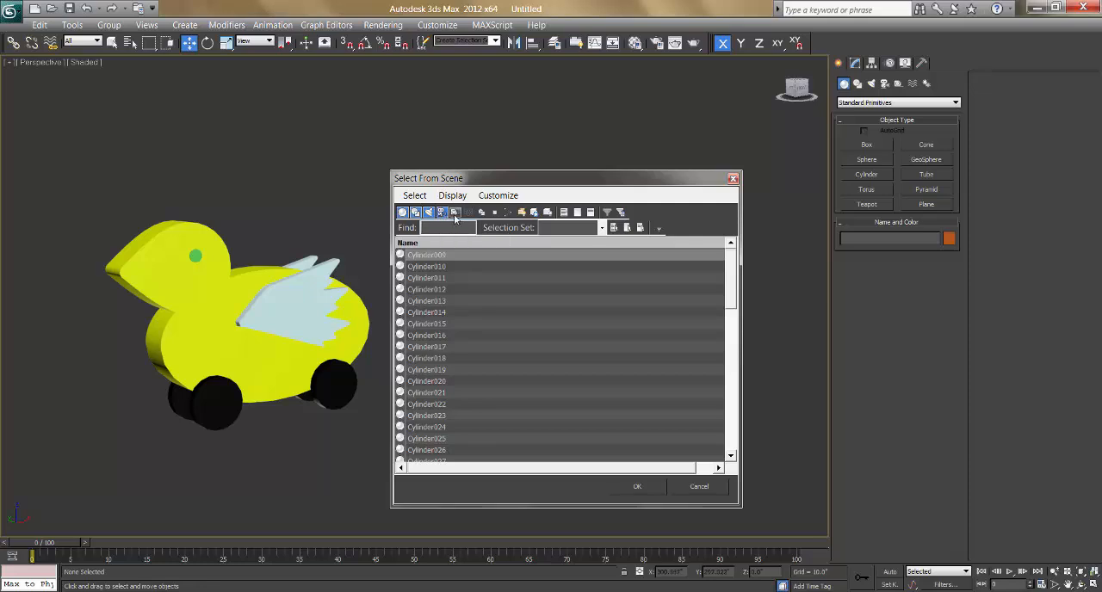
{"action": "left_click", "coordinate": [456, 218]}
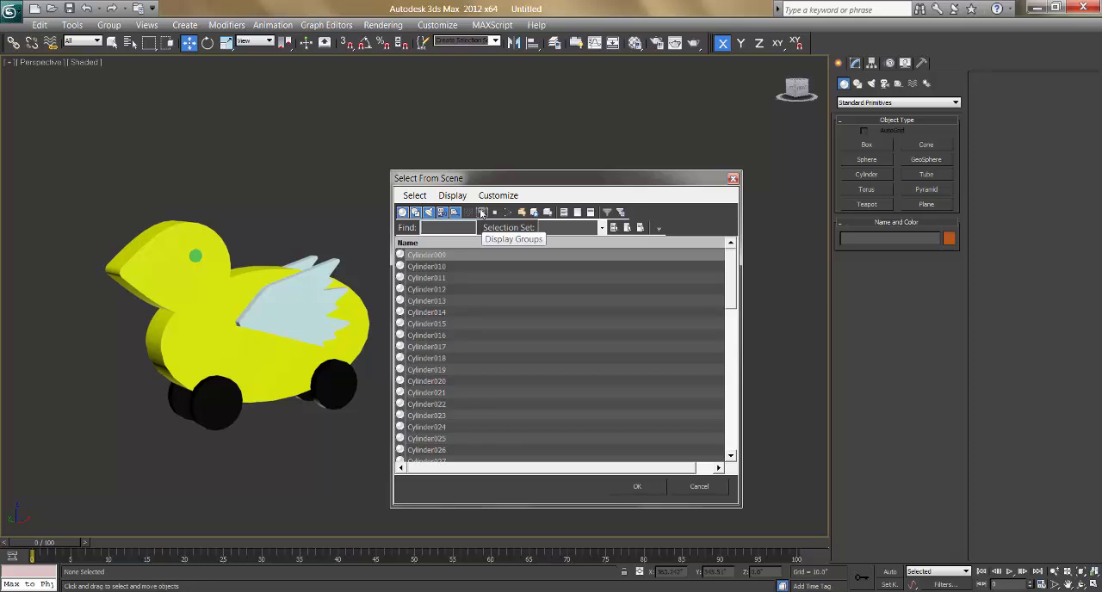
{"action": "left_click", "coordinate": [484, 216]}
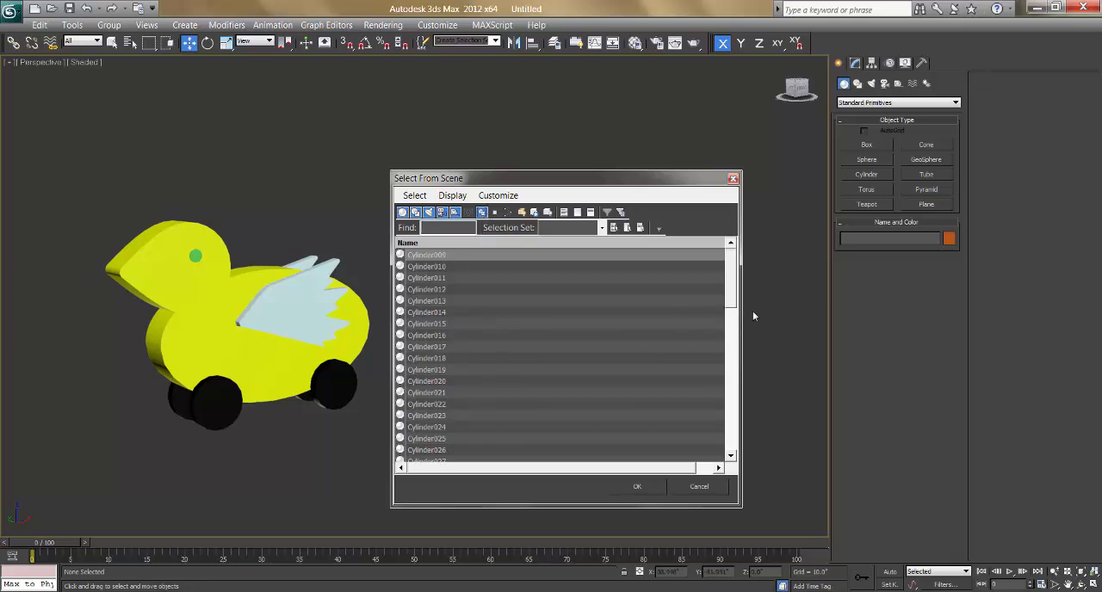
{"action": "left_click_drag", "start_coordinate": [734, 282], "coordinate": [723, 435]}
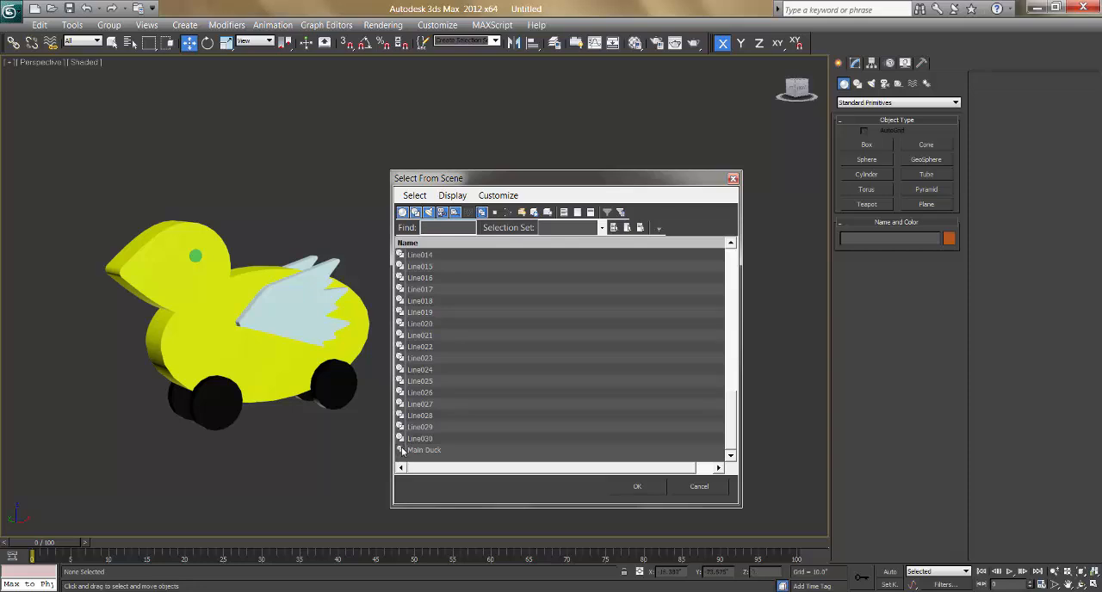
Step: Limit the scene selection list to groups only and select Main Duck from it
{"action": "left_click", "coordinate": [577, 212]}
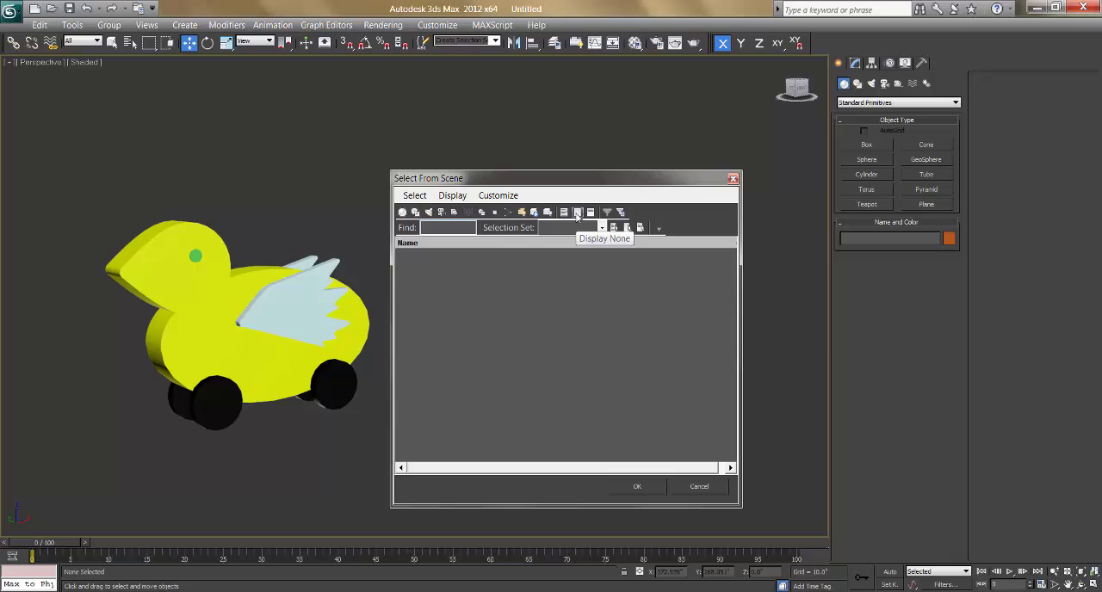
{"action": "left_click", "coordinate": [482, 213]}
{"action": "left_click", "coordinate": [436, 257]}
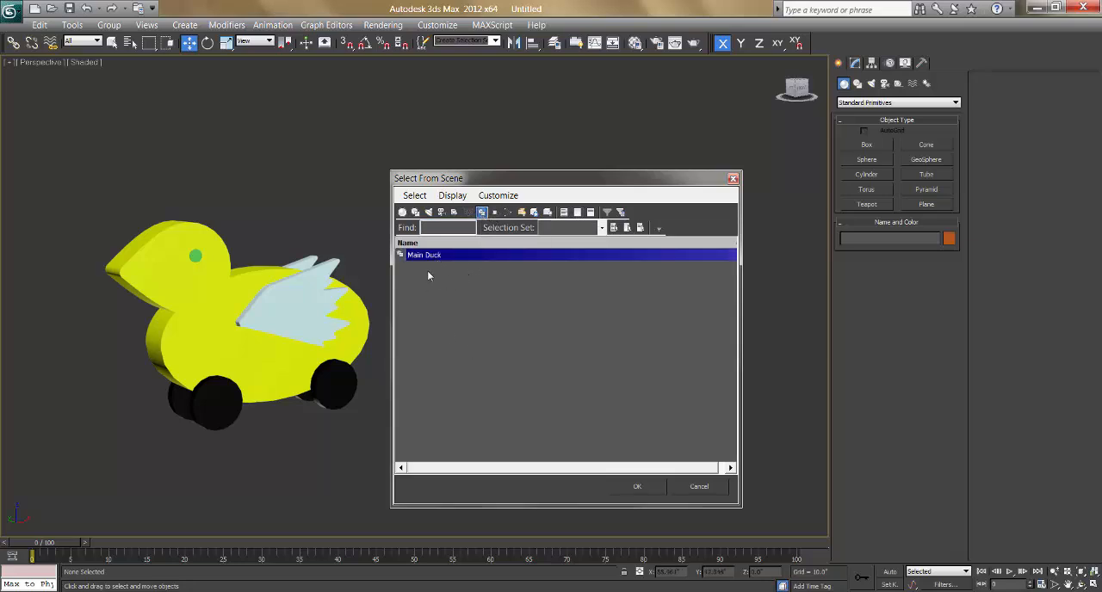
{"action": "left_click", "coordinate": [637, 488]}
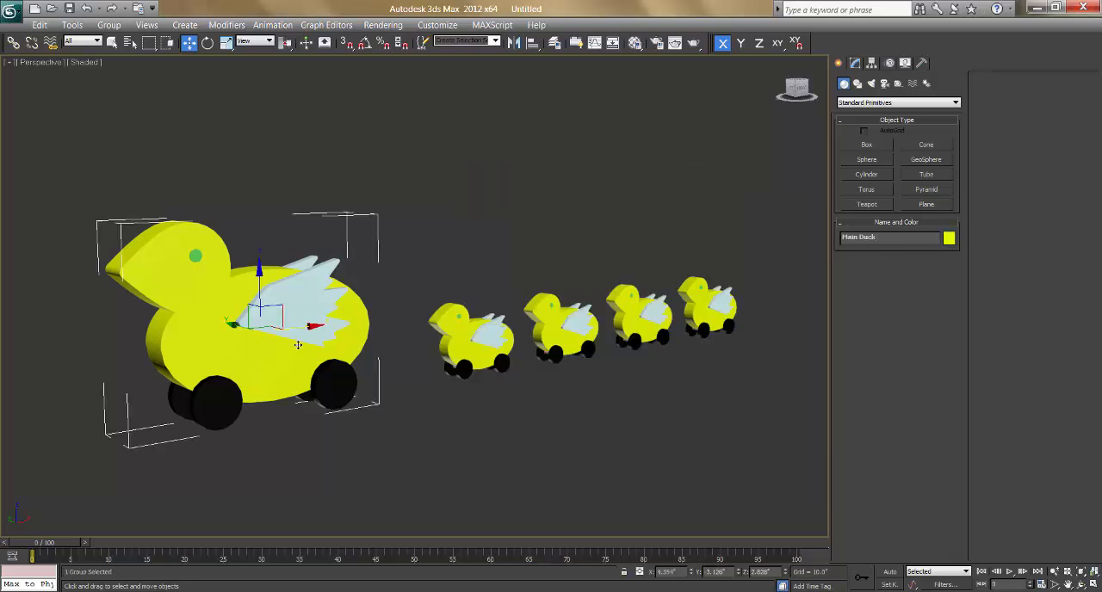
Step: Try moving and rotating the Main Duck group as one object, undo both transforms, and clear the selection
{"action": "left_click_drag", "start_coordinate": [269, 334], "coordinate": [231, 390]}
{"action": "key", "text": "ctrl+z"}
{"action": "key", "text": "e"}
{"action": "left_click_drag", "start_coordinate": [269, 343], "coordinate": [328, 347]}
{"action": "key", "text": "ctrl+z"}
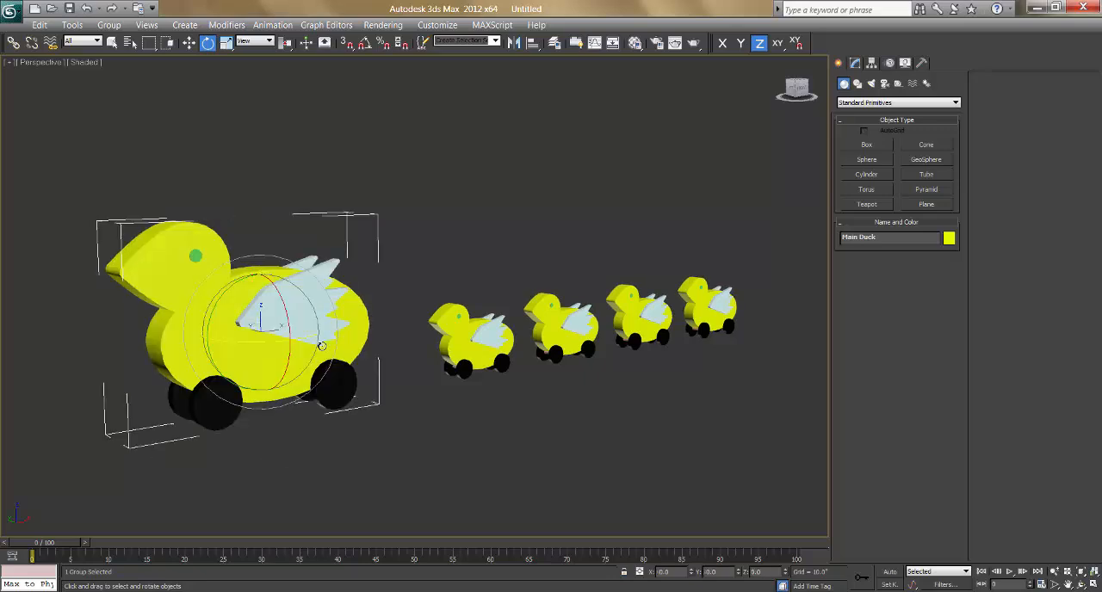
{"action": "left_click", "coordinate": [471, 401]}
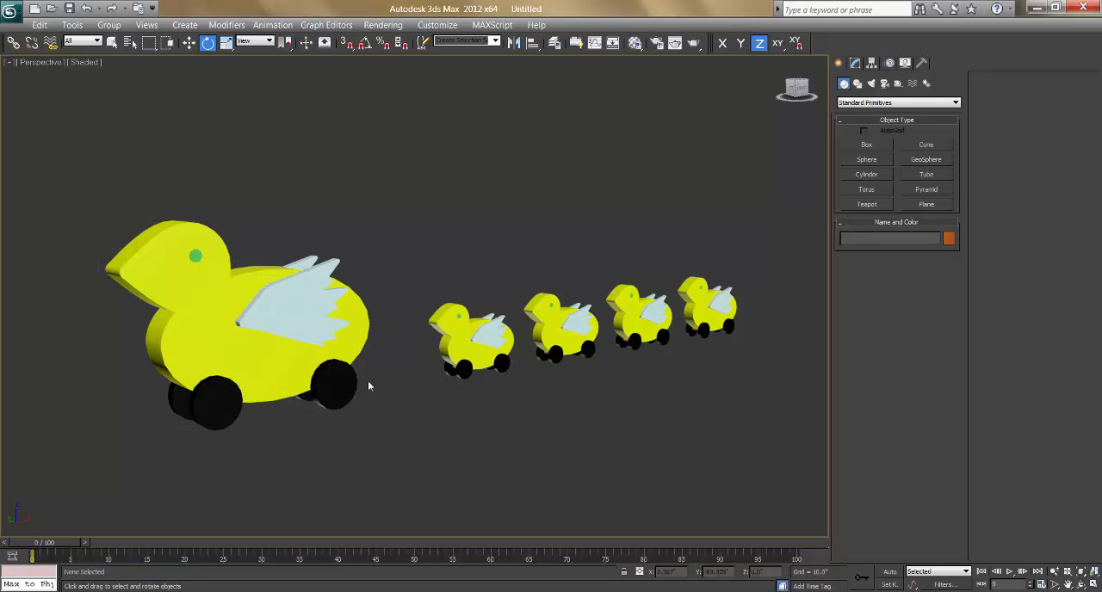
Step: Compare selecting the grouped large duck with selecting the separate parts of the nearest small duck
{"action": "left_click", "coordinate": [208, 301]}
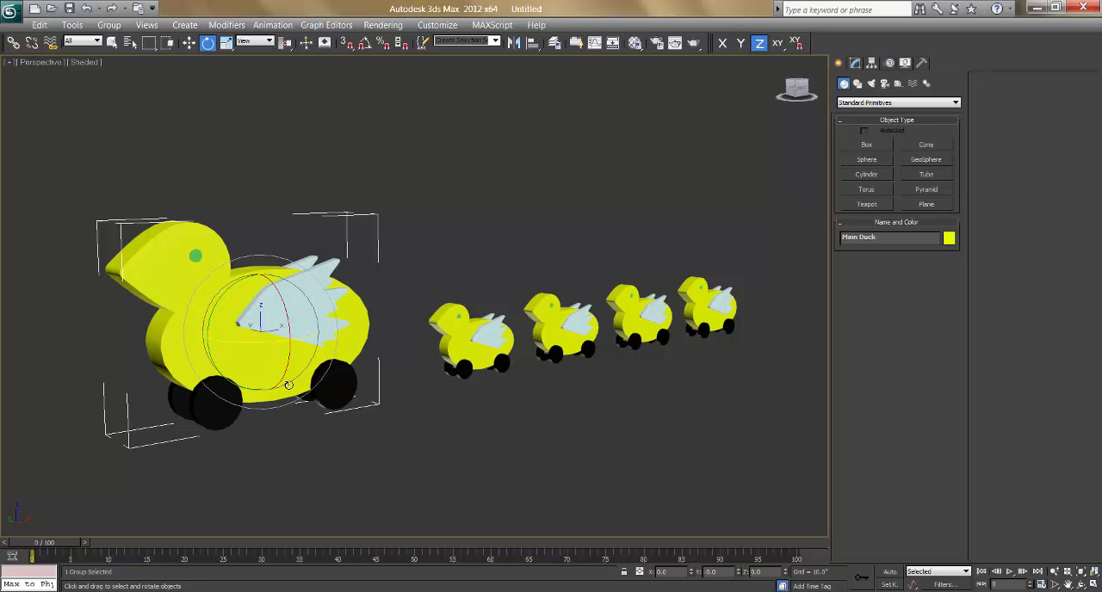
{"action": "key", "text": "w"}
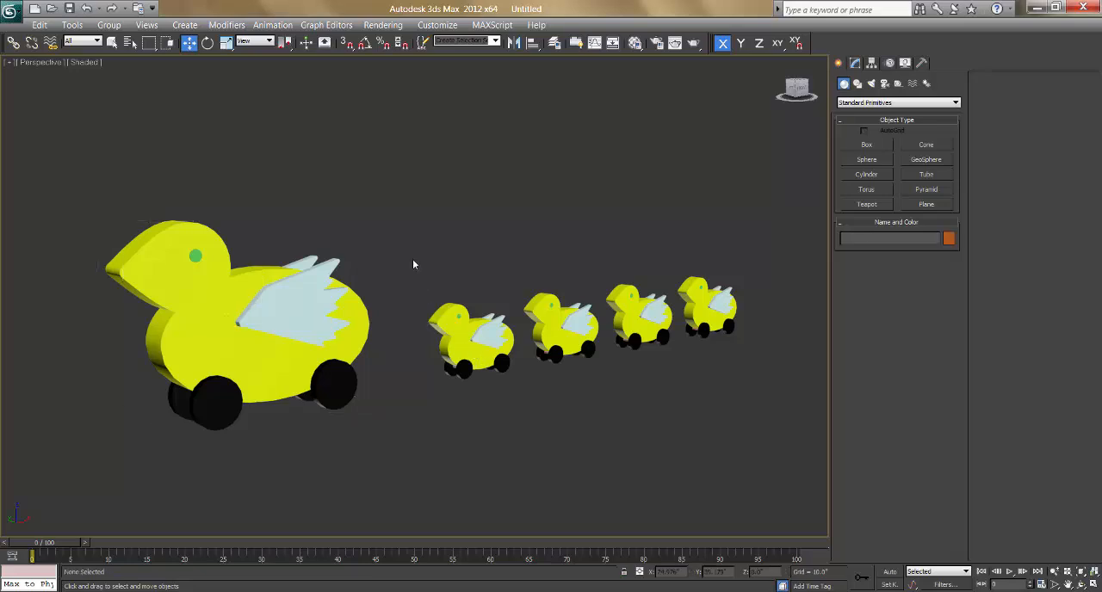
{"action": "left_click_drag", "start_coordinate": [412, 259], "coordinate": [518, 389]}
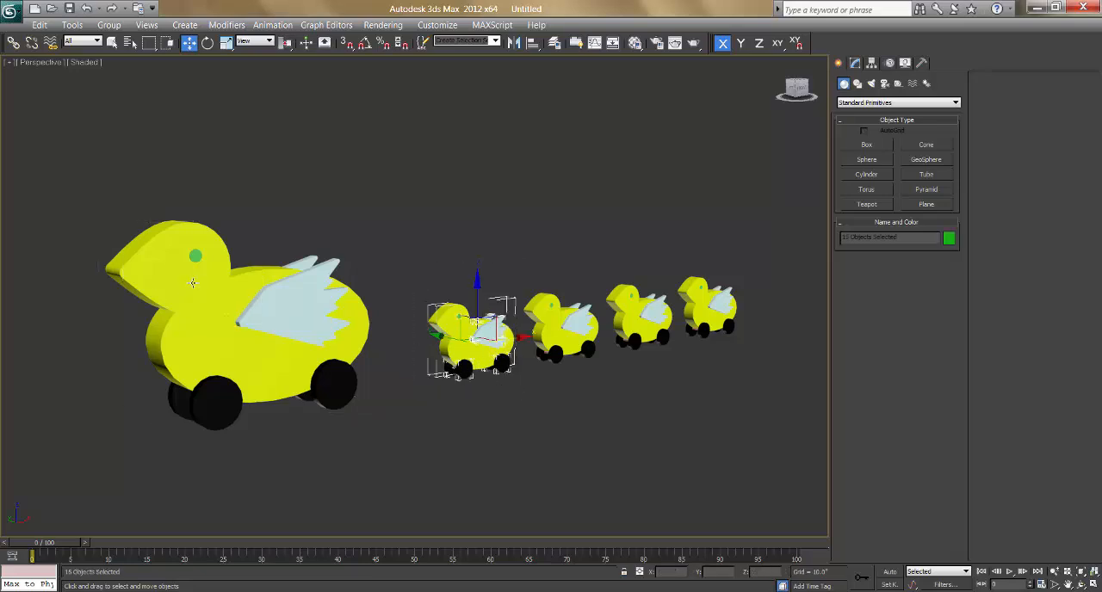
{"action": "left_click", "coordinate": [295, 308]}
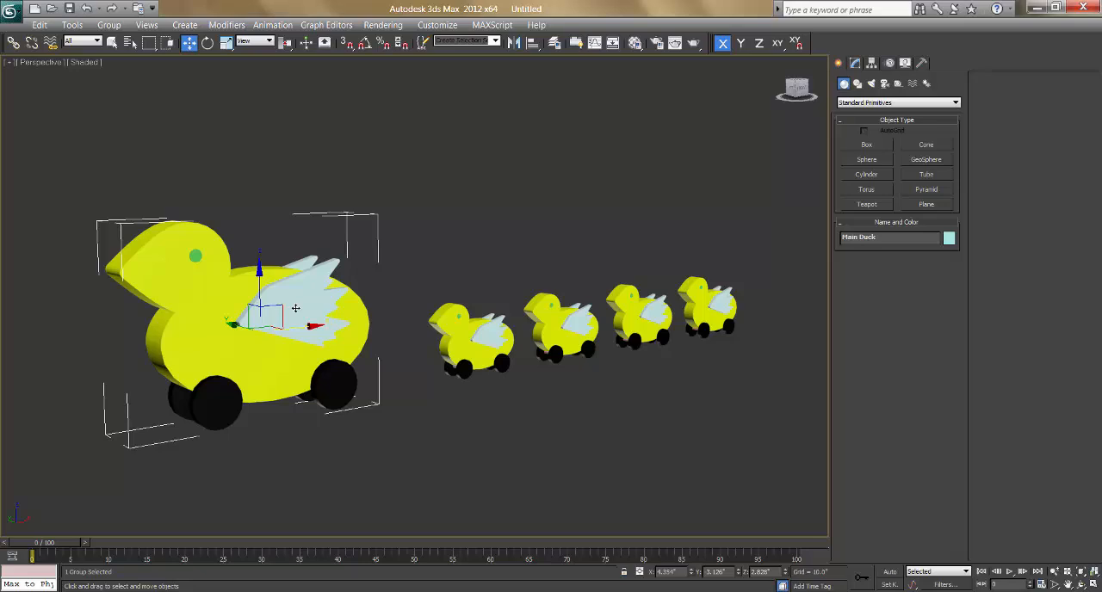
{"action": "left_click", "coordinate": [438, 272]}
{"action": "left_click", "coordinate": [284, 298]}
{"action": "left_click", "coordinate": [491, 243]}
Step: Try to attach the nearest small duck's separate parts to the closed Main Duck group
{"action": "left_click_drag", "start_coordinate": [416, 261], "coordinate": [516, 401]}
{"action": "left_click", "coordinate": [118, 29]}
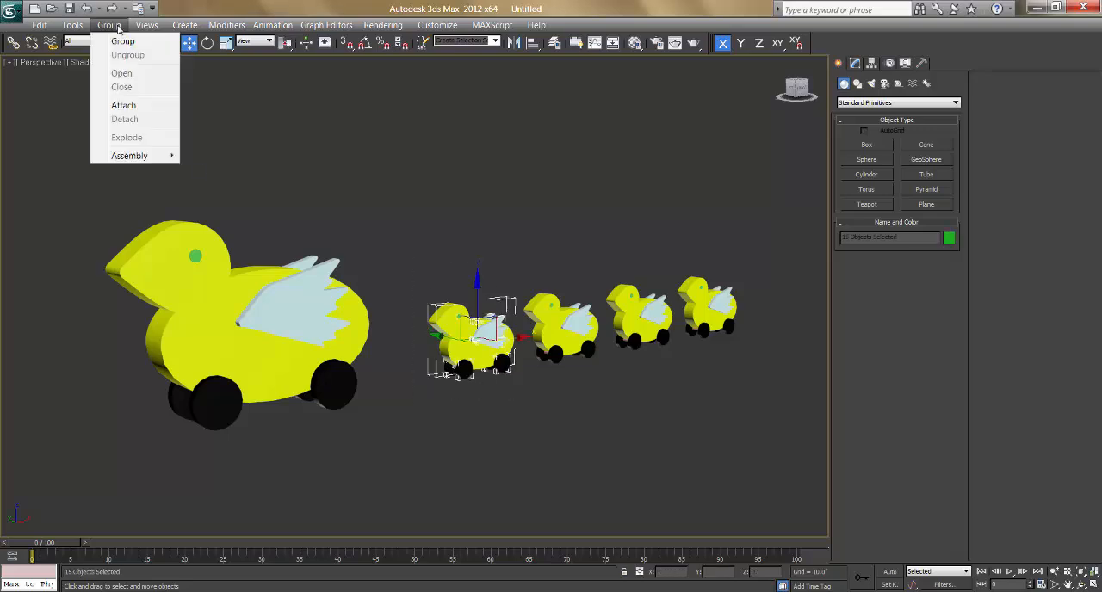
{"action": "left_click", "coordinate": [124, 105]}
{"action": "left_click", "coordinate": [289, 320]}
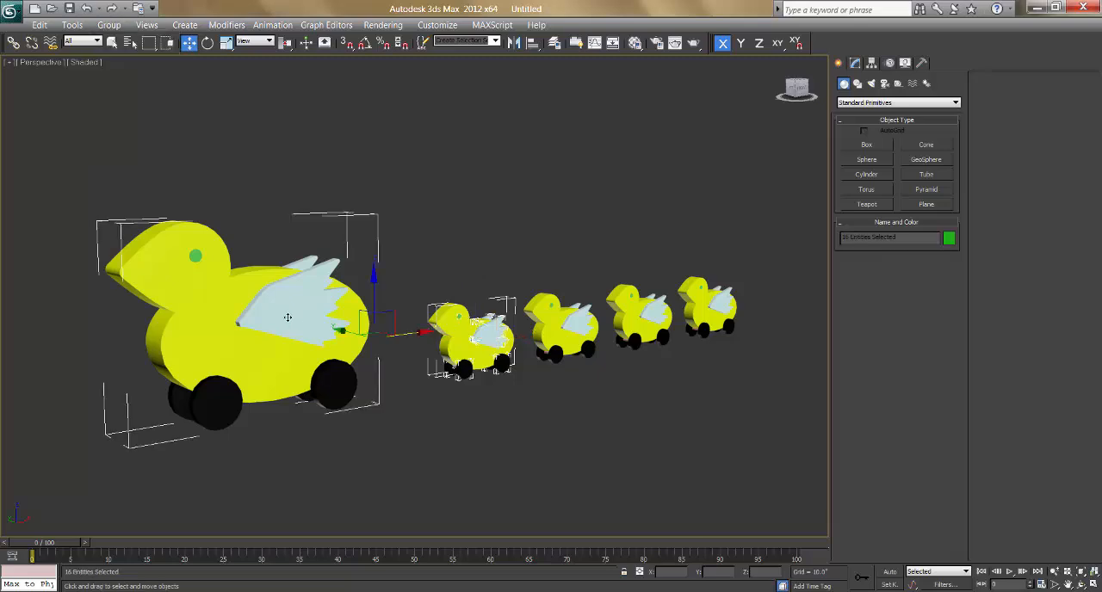
{"action": "left_click", "coordinate": [112, 29]}
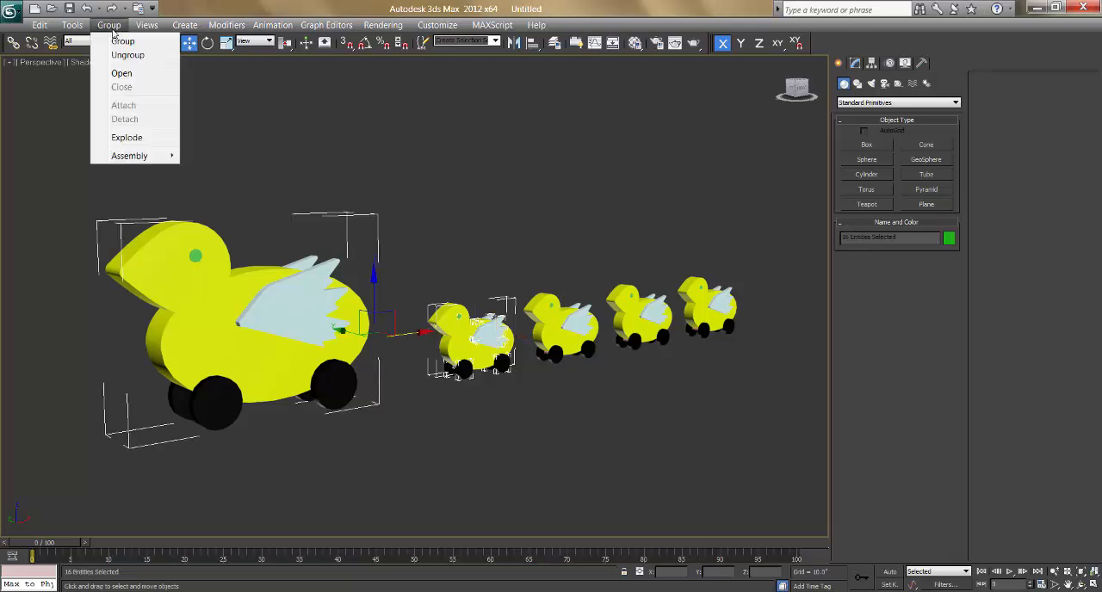
{"action": "left_click", "coordinate": [413, 248]}
Step: Select the Main Duck group and open it so its parts can be edited individually
{"action": "left_click", "coordinate": [285, 310]}
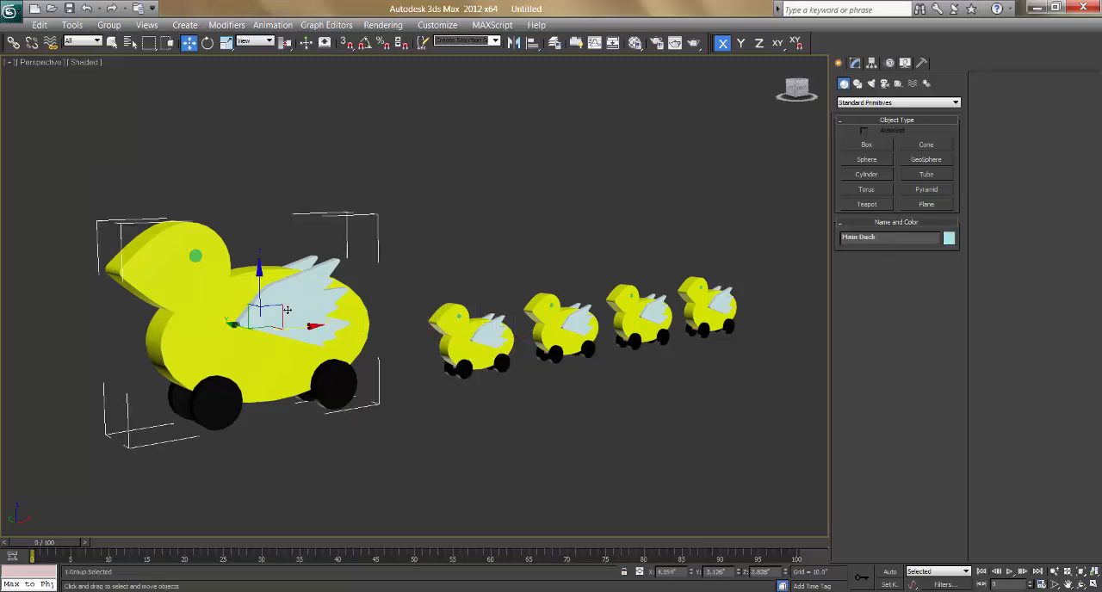
{"action": "left_click", "coordinate": [442, 221]}
{"action": "left_click", "coordinate": [269, 294]}
{"action": "left_click", "coordinate": [433, 255]}
{"action": "left_click", "coordinate": [283, 295]}
{"action": "left_click", "coordinate": [110, 25]}
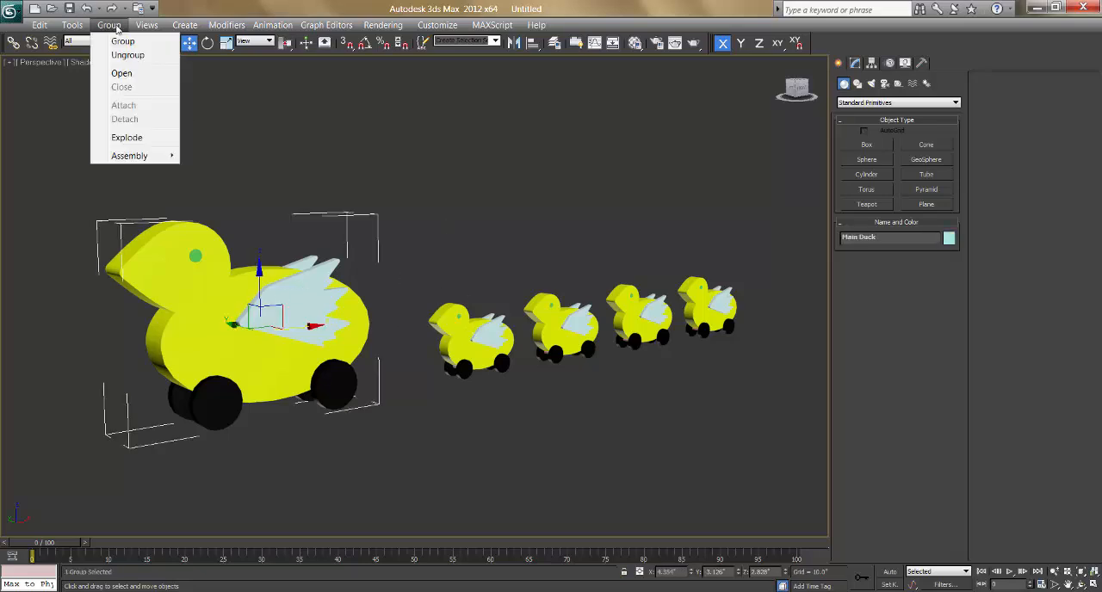
{"action": "left_click", "coordinate": [123, 73]}
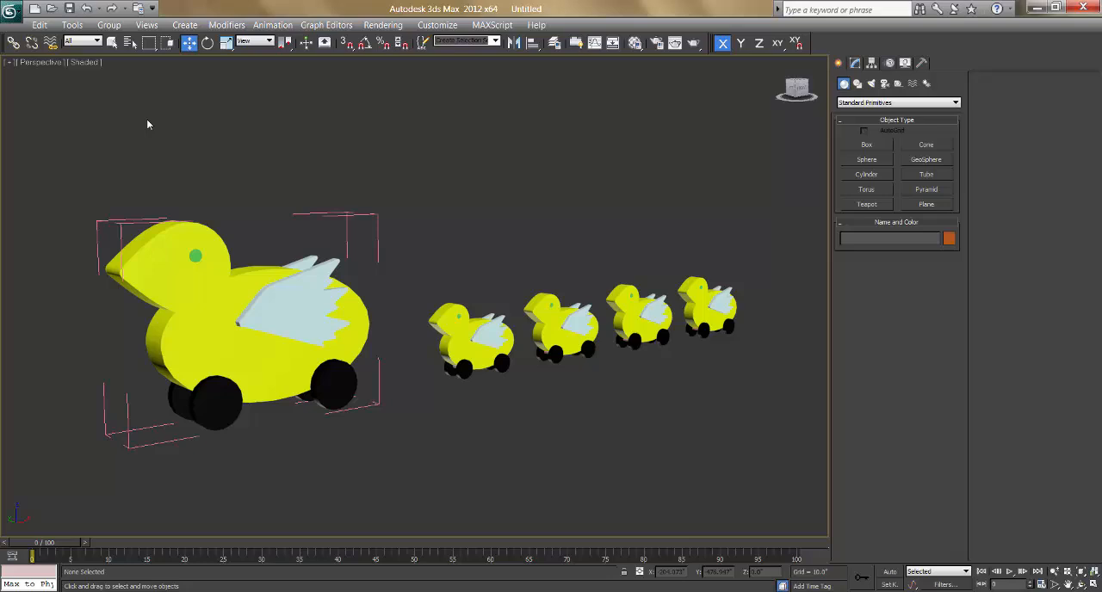
Step: Select the open Main Duck group as a whole by its bounding box
{"action": "left_click", "coordinate": [343, 220]}
{"action": "left_click", "coordinate": [401, 232]}
{"action": "left_click", "coordinate": [327, 214]}
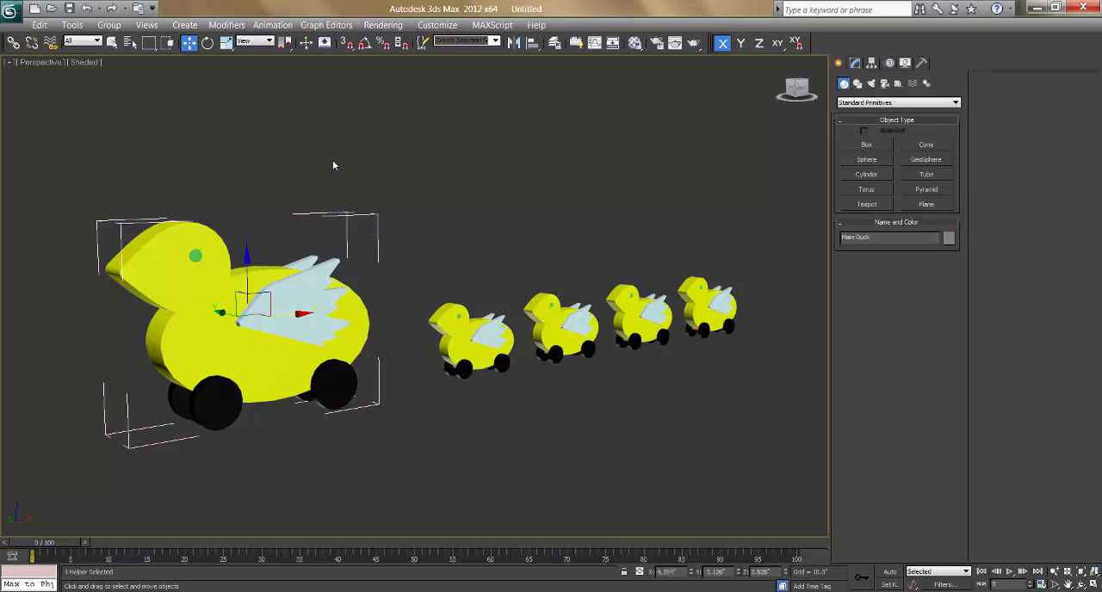
Step: Try moving the large duck's wings individually inside the open group, undo the moves, and clear the selection
{"action": "left_click", "coordinate": [310, 292]}
{"action": "left_click_drag", "start_coordinate": [306, 257], "coordinate": [307, 174]}
{"action": "key", "text": "ctrl+z"}
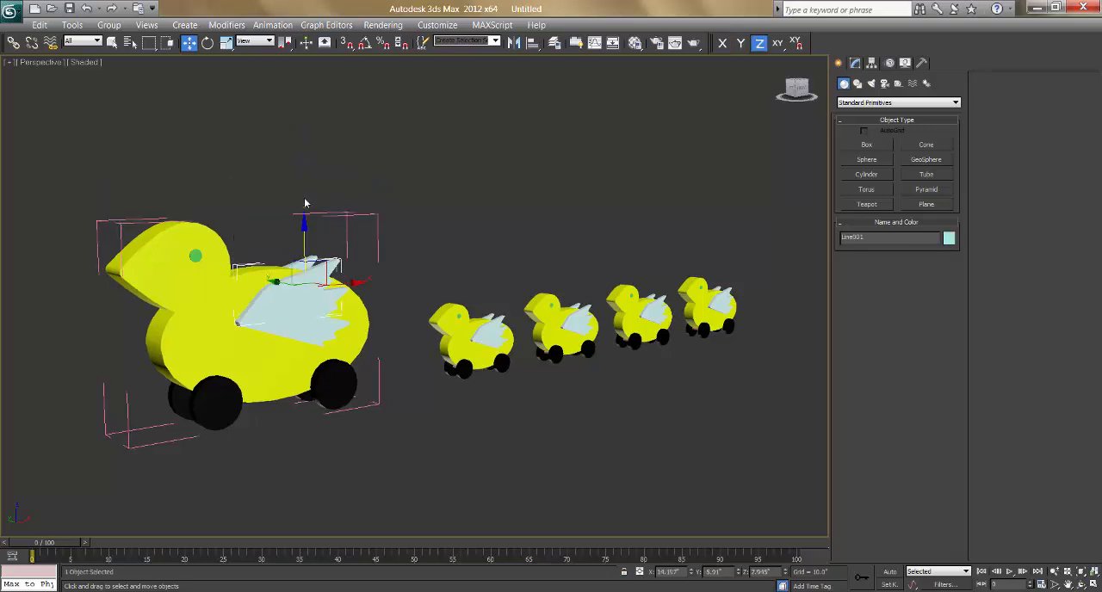
{"action": "left_click", "coordinate": [299, 326]}
{"action": "key", "text": "ctrl+z"}
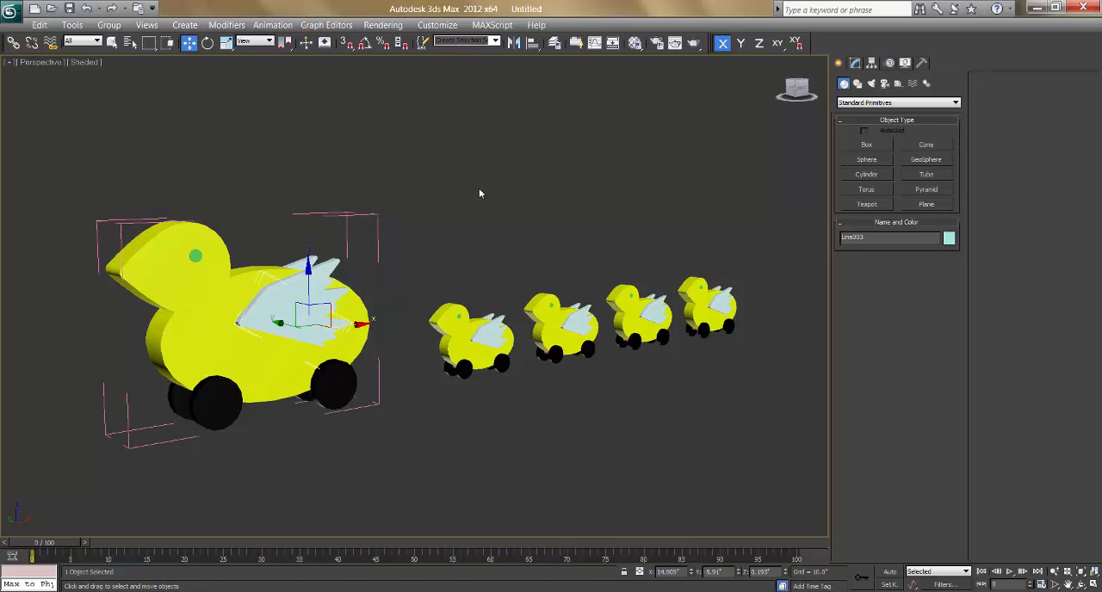
{"action": "left_click", "coordinate": [475, 237]}
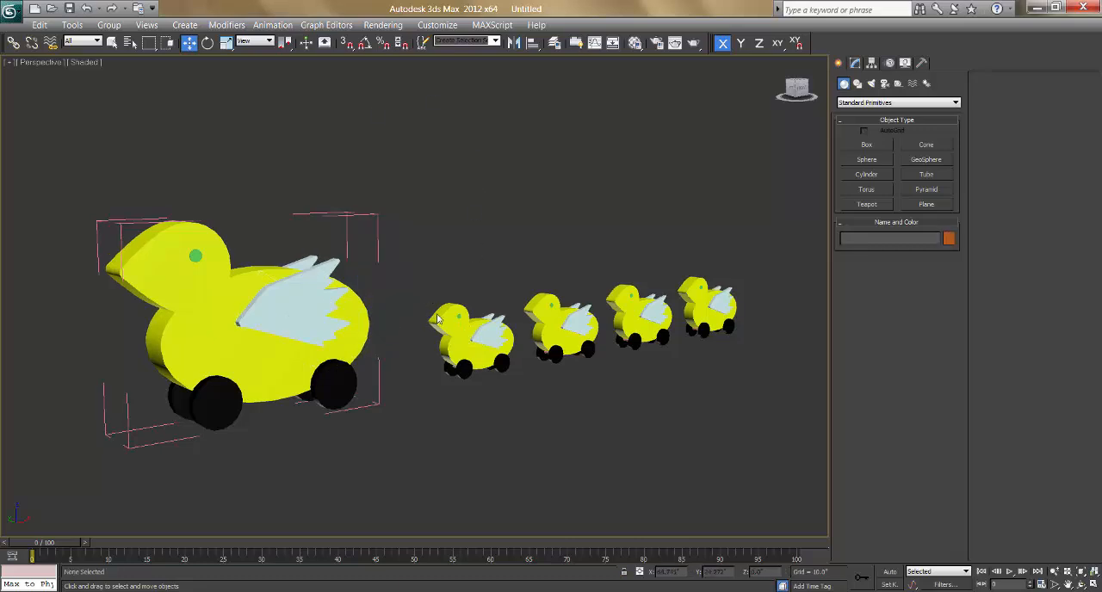
Step: Attach the nearest small duck's yellow body to the open Main Duck group
{"action": "left_click_drag", "start_coordinate": [423, 291], "coordinate": [513, 398]}
{"action": "left_click", "coordinate": [502, 403]}
{"action": "left_click", "coordinate": [447, 324]}
{"action": "left_click", "coordinate": [111, 25]}
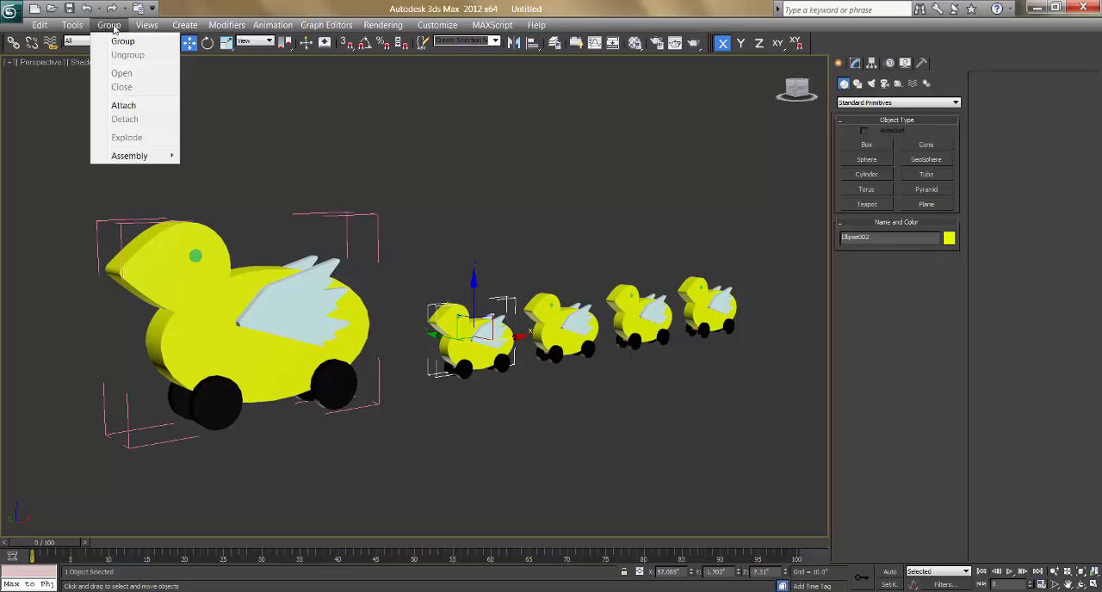
{"action": "left_click", "coordinate": [122, 106]}
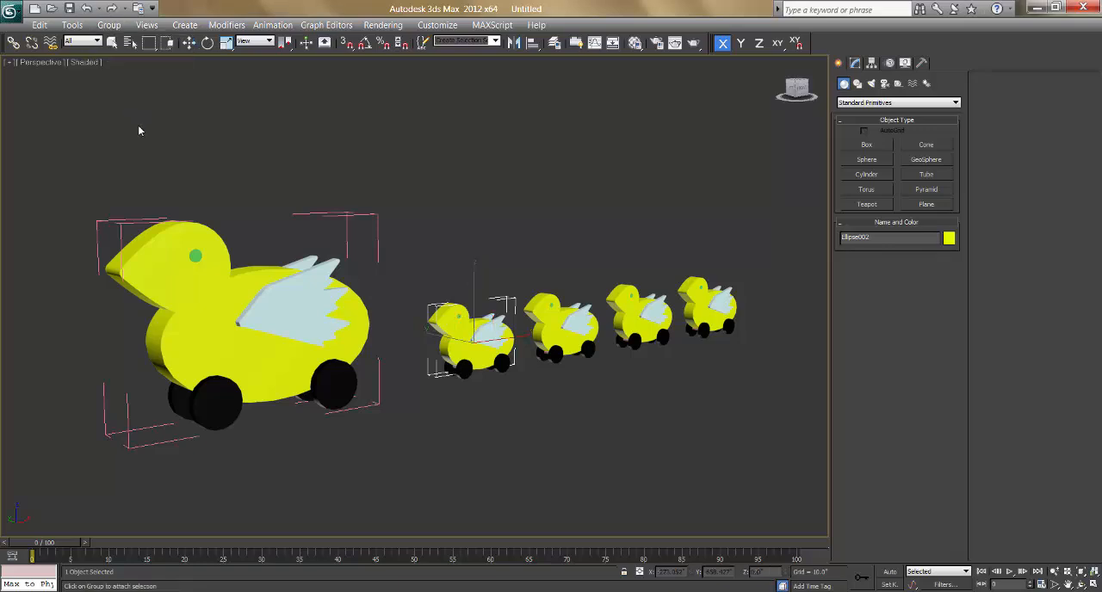
{"action": "left_click", "coordinate": [131, 225]}
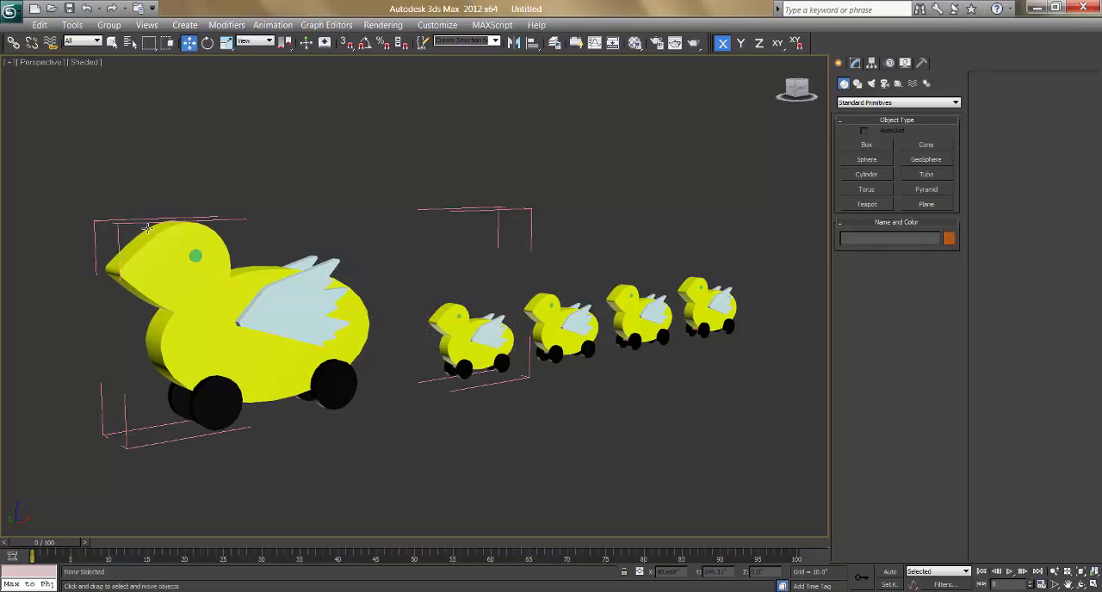
Step: Select the open Main Duck group by its bounding box, close the group, and clear the selection
{"action": "left_click", "coordinate": [148, 227]}
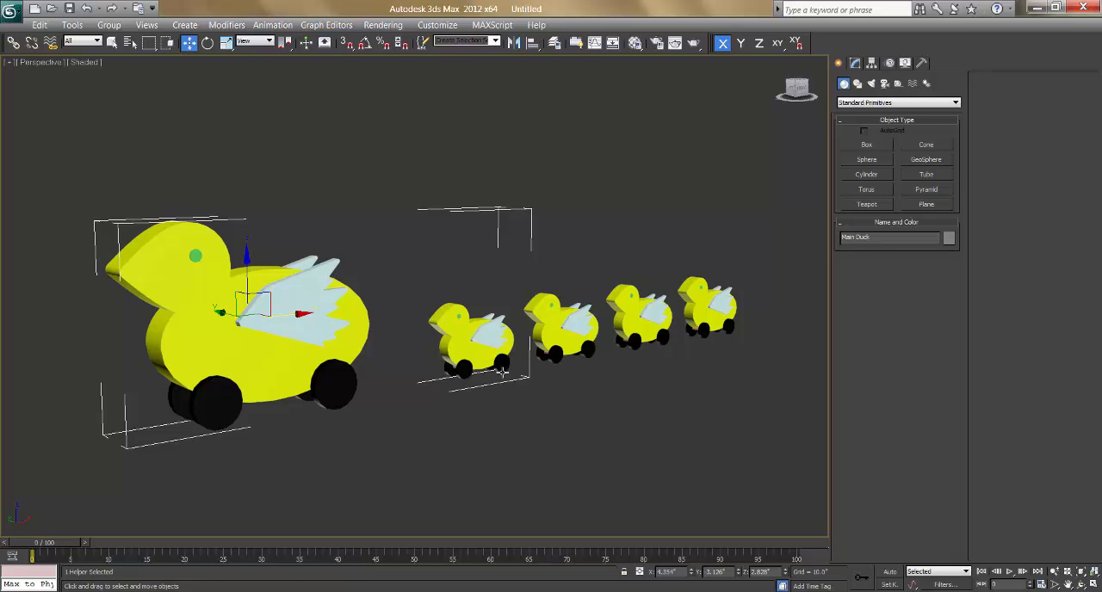
{"action": "left_click", "coordinate": [510, 286]}
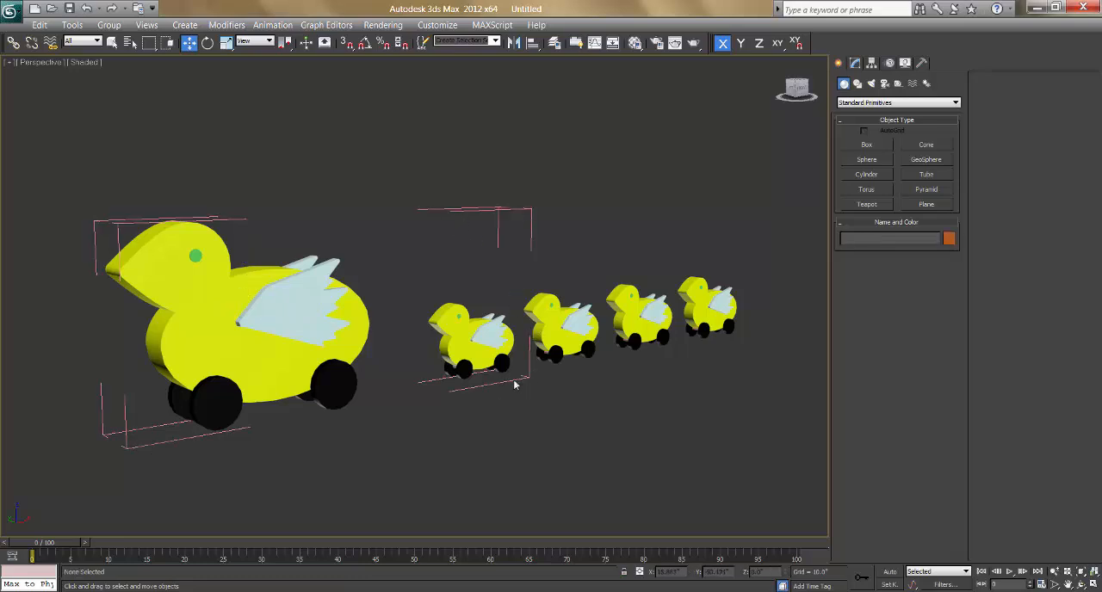
{"action": "left_click", "coordinate": [127, 228]}
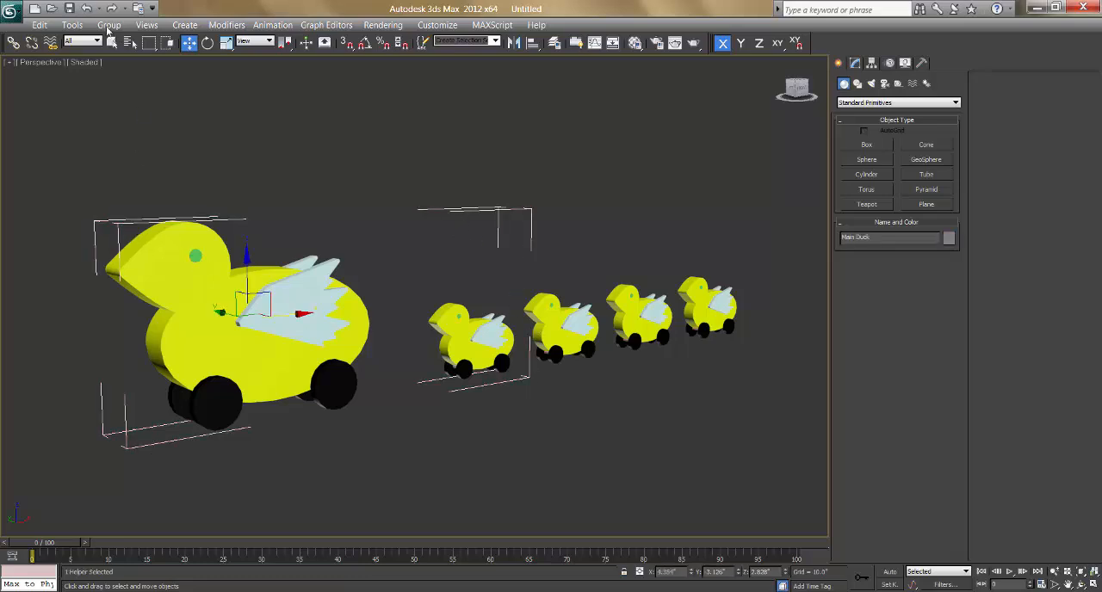
{"action": "left_click", "coordinate": [109, 25]}
{"action": "left_click", "coordinate": [121, 87]}
{"action": "left_click", "coordinate": [460, 155]}
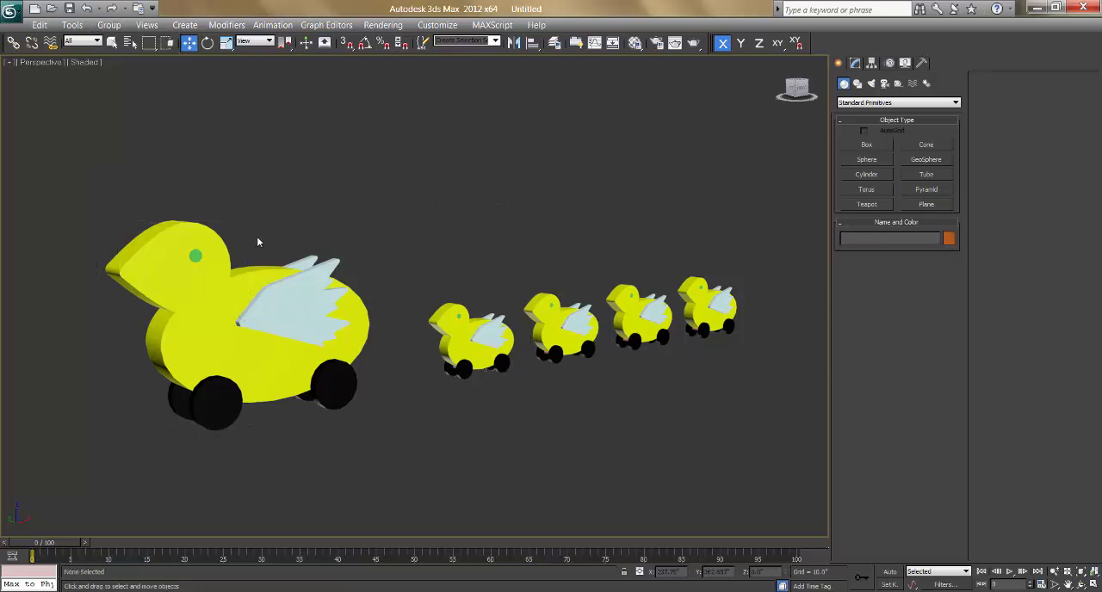
Step: Try moving the closed Main Duck group together with the attached small body and undo the move
{"action": "left_click", "coordinate": [210, 271]}
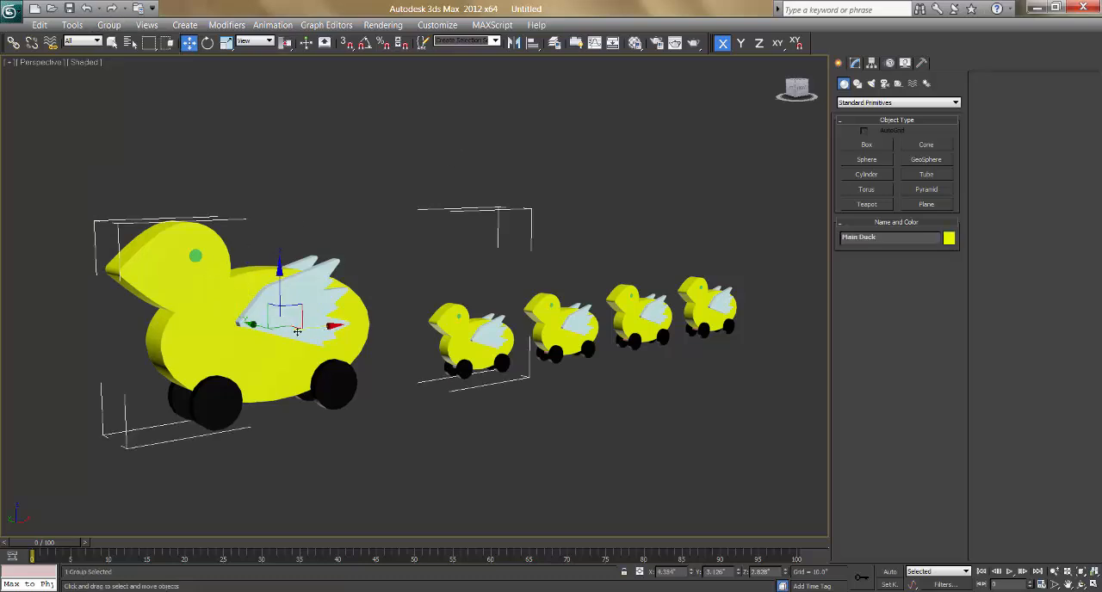
{"action": "left_click_drag", "start_coordinate": [298, 331], "coordinate": [420, 345]}
{"action": "key", "text": "ctrl+z"}
Step: Reopen the Main Duck group and detach the nearest small duck's yellow body from it
{"action": "left_click", "coordinate": [107, 29]}
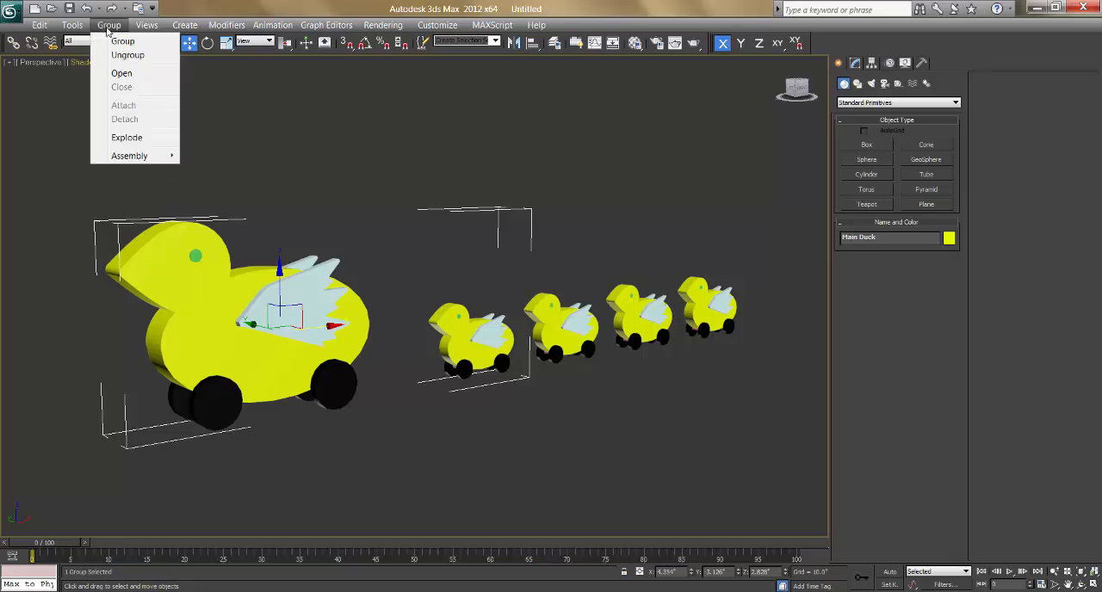
{"action": "left_click", "coordinate": [120, 73]}
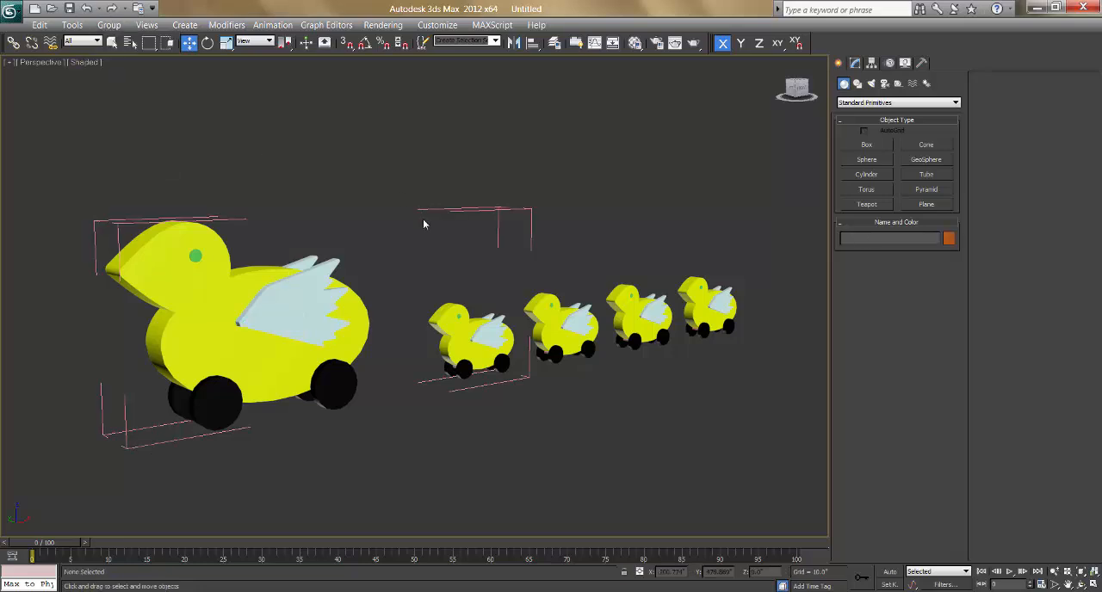
{"action": "left_click", "coordinate": [446, 308]}
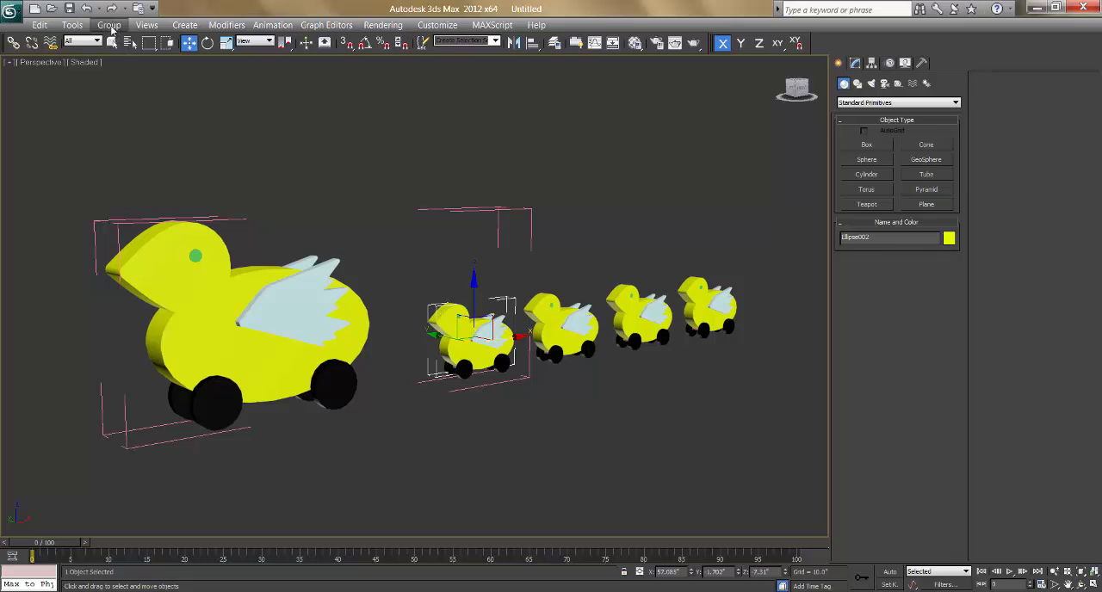
{"action": "left_click", "coordinate": [111, 29]}
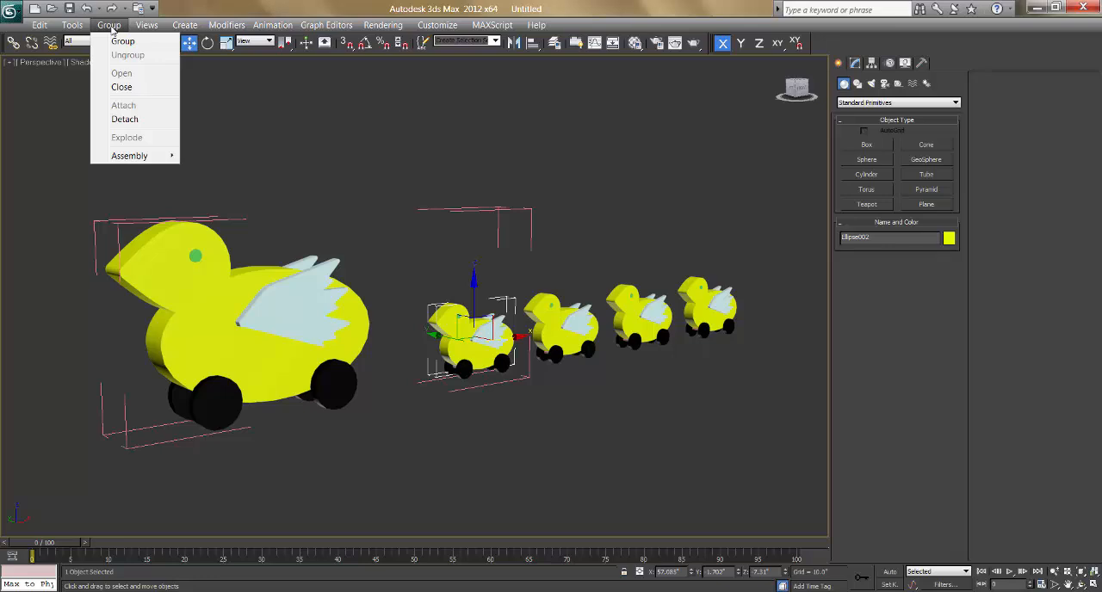
{"action": "left_click", "coordinate": [125, 120]}
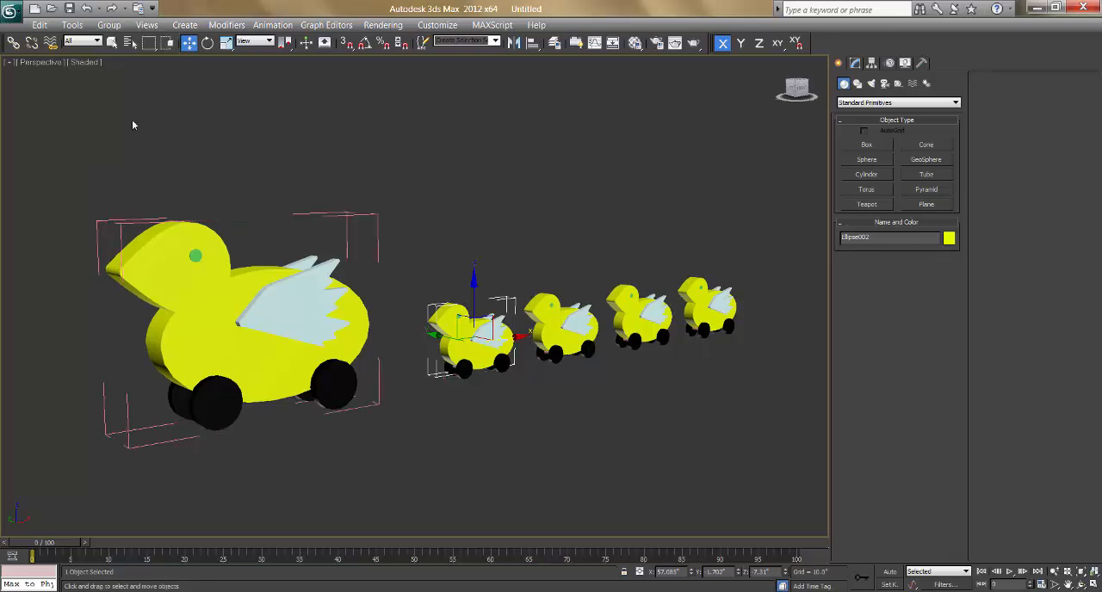
{"action": "left_click", "coordinate": [414, 215]}
Step: Close the Main Duck group, try moving it along the X axis, and undo the move
{"action": "left_click", "coordinate": [327, 334]}
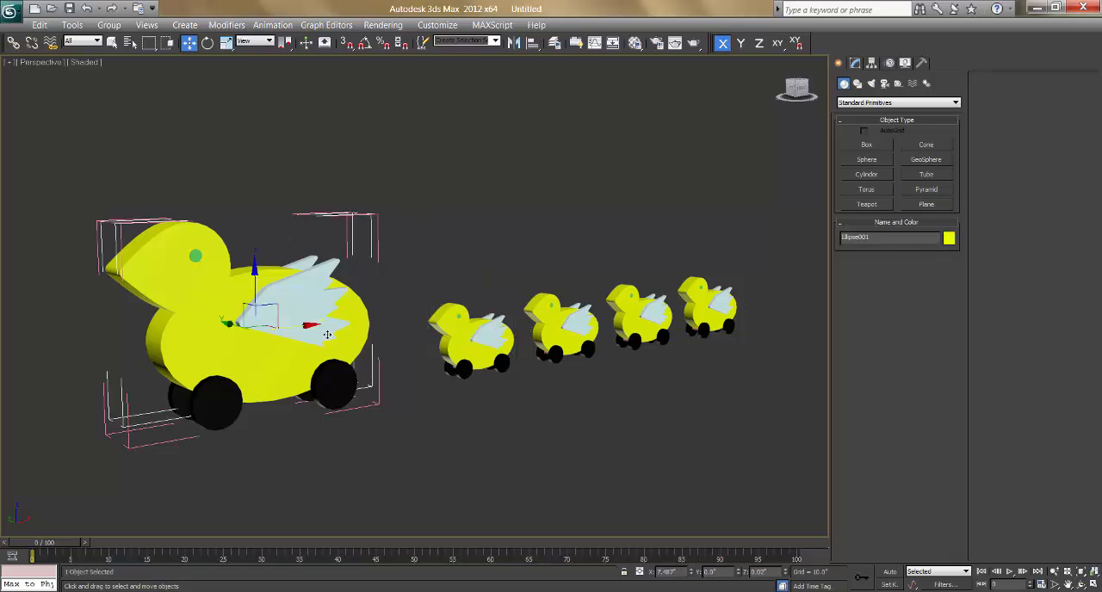
{"action": "left_click", "coordinate": [108, 25]}
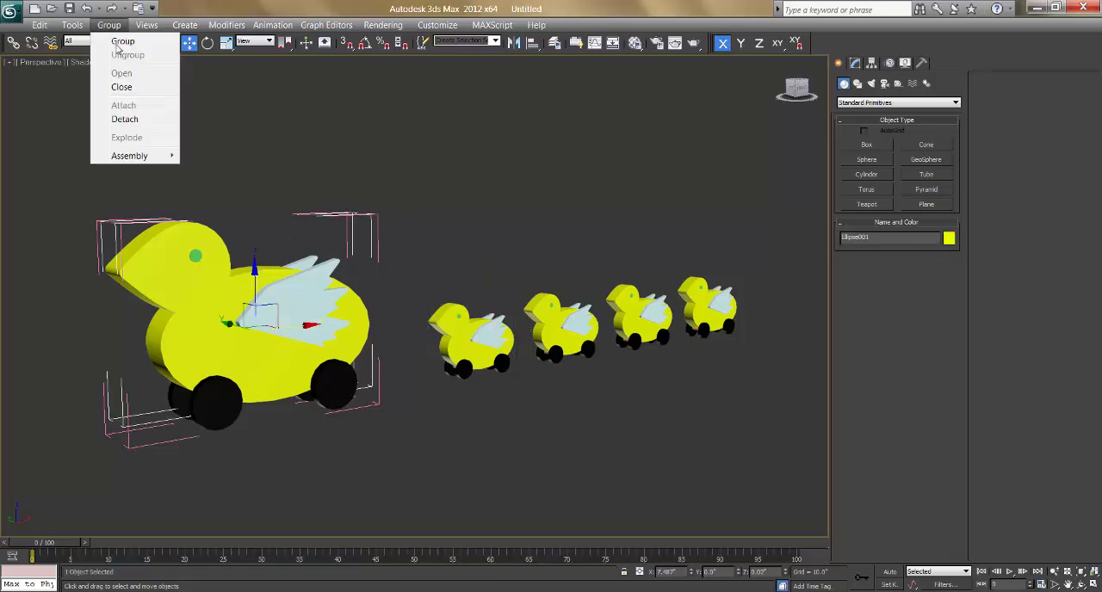
{"action": "left_click", "coordinate": [121, 87]}
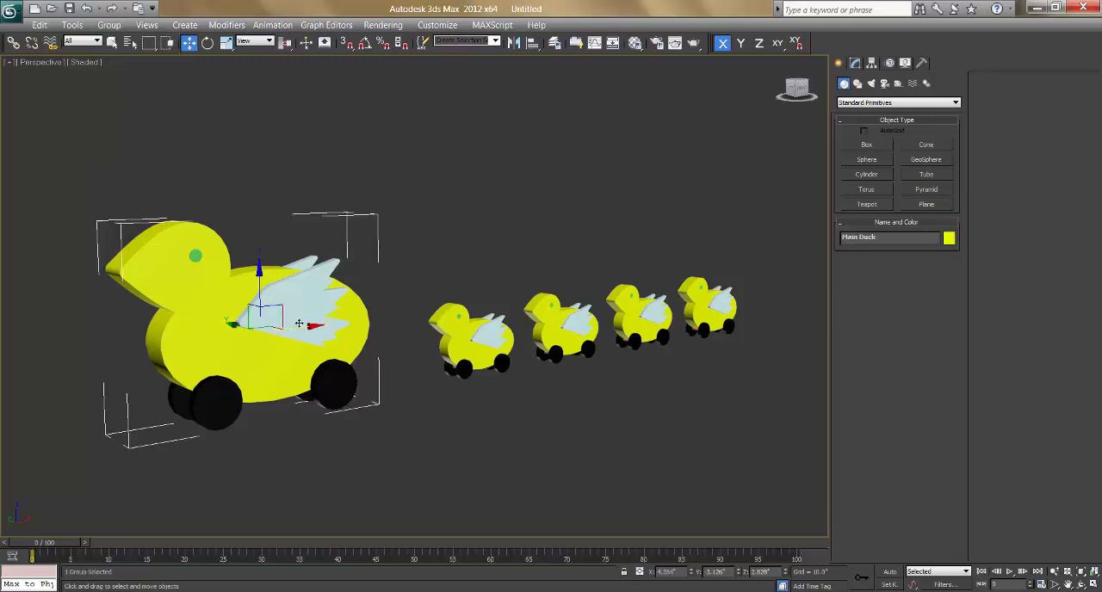
{"action": "left_click_drag", "start_coordinate": [299, 323], "coordinate": [358, 322]}
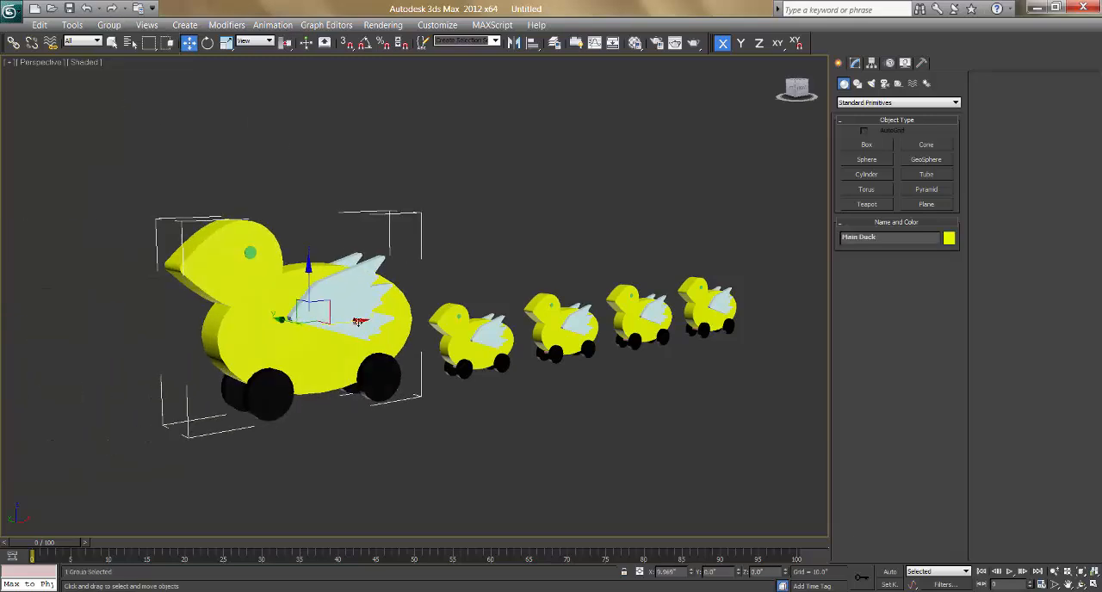
{"action": "key", "text": "ctrl+z"}
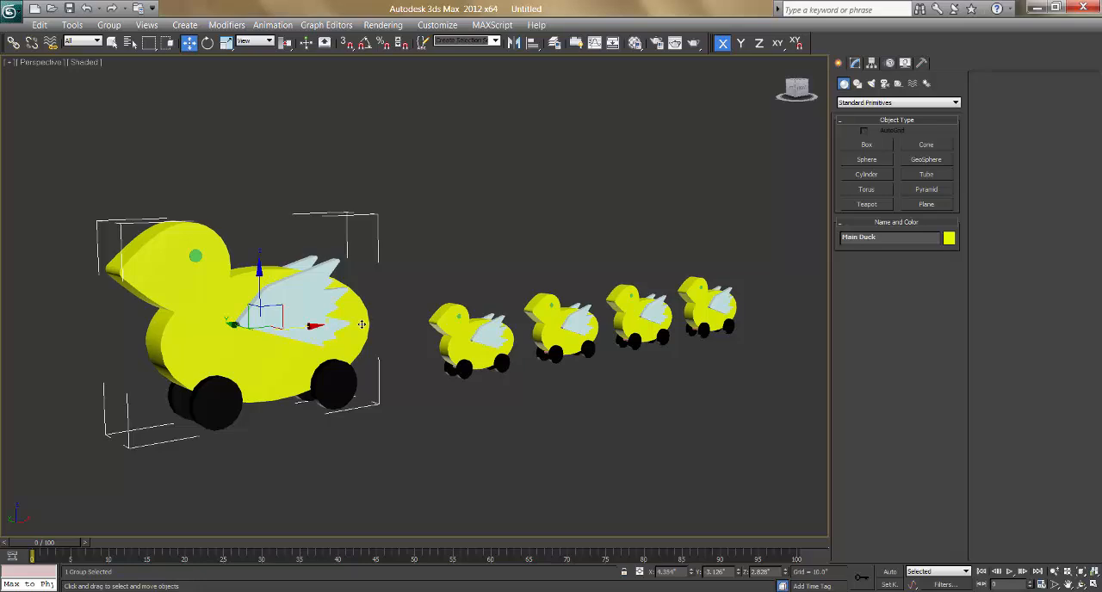
Step: Check that the nearest small duck is ungrouped by selecting its body and wing separately, and clear the selection
{"action": "left_click", "coordinate": [465, 348]}
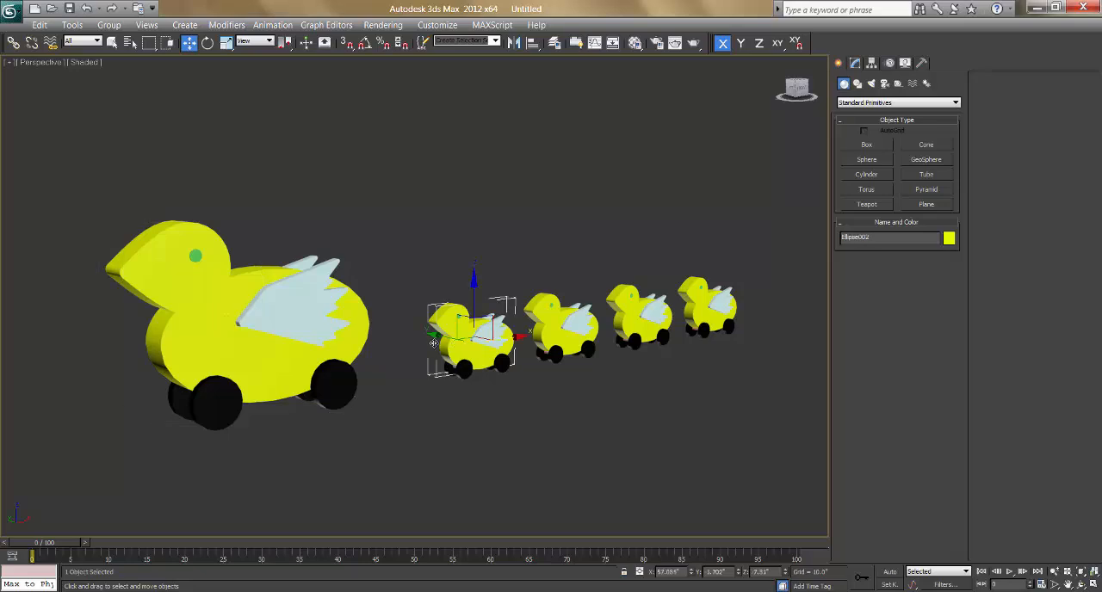
{"action": "left_click", "coordinate": [385, 280]}
{"action": "left_click", "coordinate": [465, 344]}
{"action": "left_click", "coordinate": [535, 290]}
{"action": "left_click", "coordinate": [497, 340]}
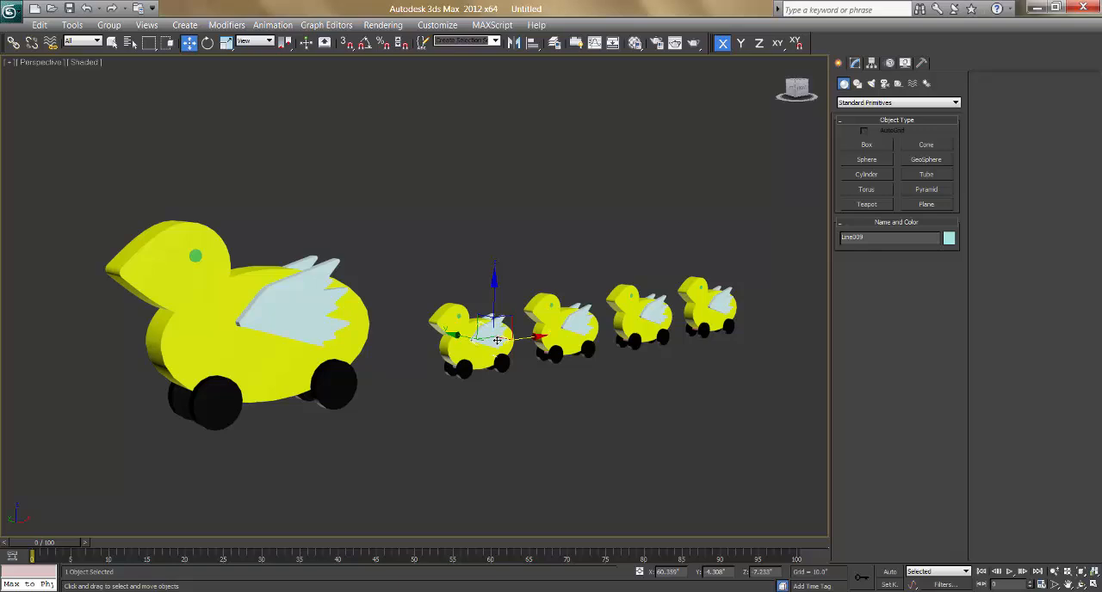
{"action": "left_click", "coordinate": [510, 384]}
Step: Select all parts of the nearest small duck and group them under the name Duckling 01
{"action": "middle_click_drag", "start_coordinate": [462, 375], "coordinate": [455, 375], "text": "alt"}
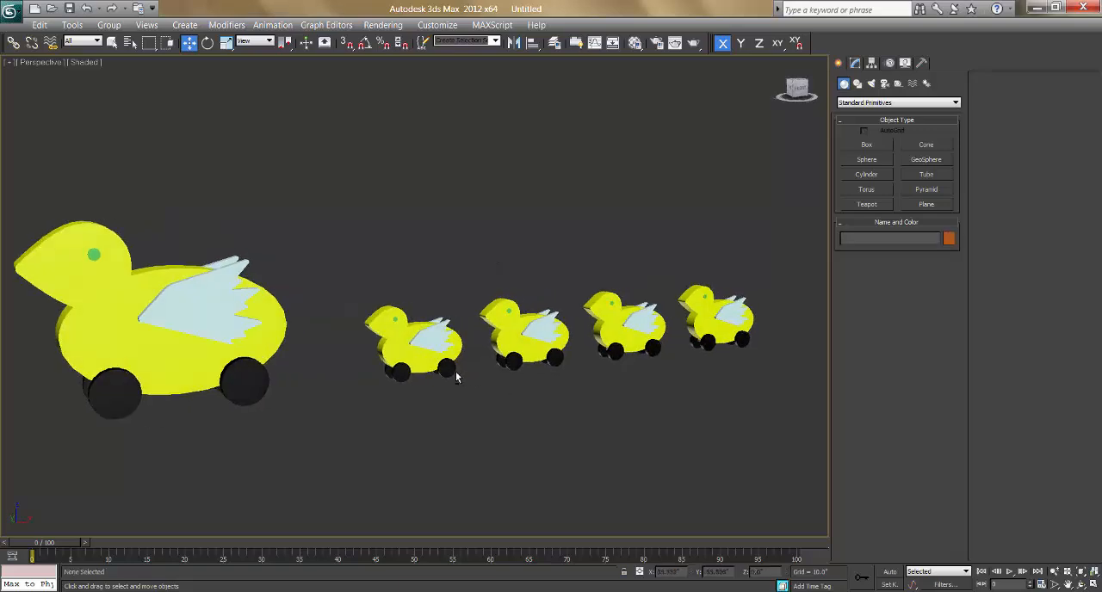
{"action": "left_click_drag", "start_coordinate": [332, 262], "coordinate": [406, 371]}
{"action": "left_click_drag", "start_coordinate": [456, 398], "coordinate": [470, 398]}
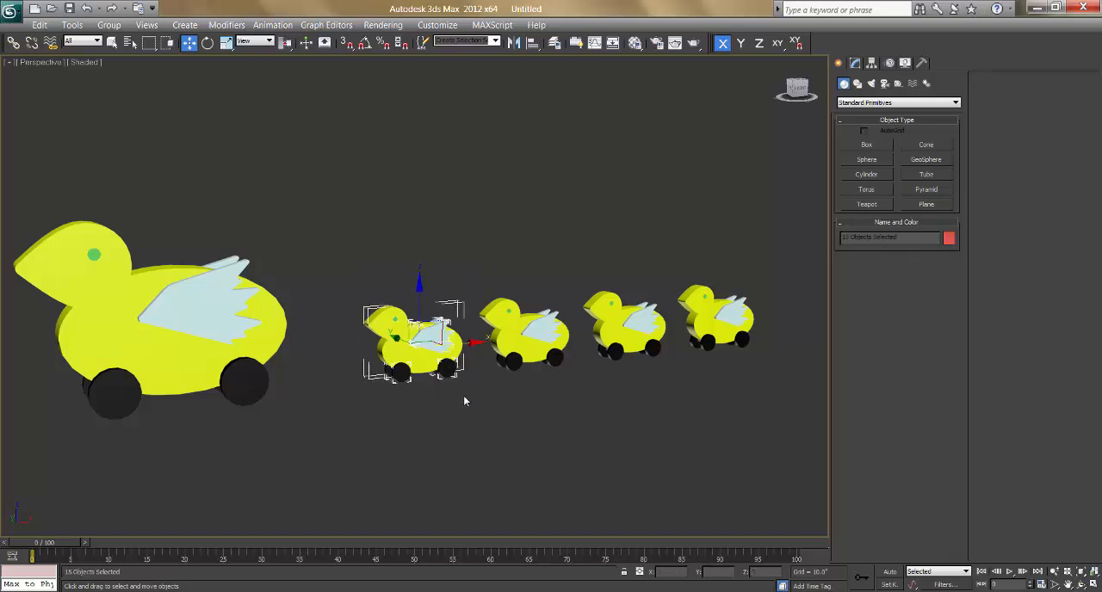
{"action": "left_click_drag", "start_coordinate": [335, 249], "coordinate": [466, 401]}
{"action": "left_click", "coordinate": [109, 24]}
{"action": "left_click", "coordinate": [122, 42]}
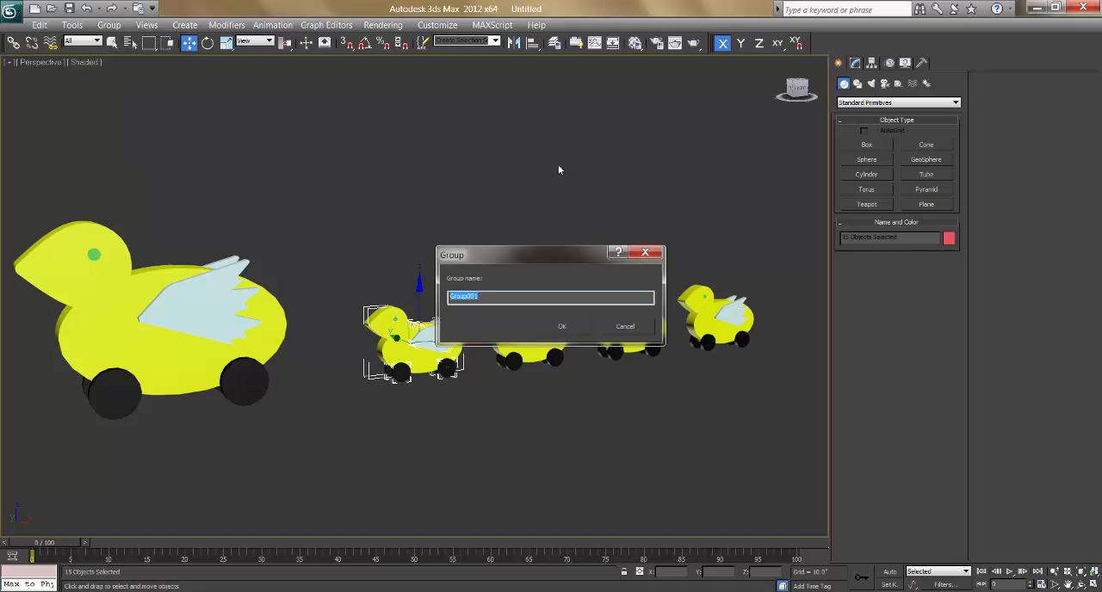
{"action": "type", "text": "Duckling 01"}
{"action": "left_click_drag", "start_coordinate": [486, 296], "coordinate": [450, 296]}
{"action": "left_click", "coordinate": [556, 327]}
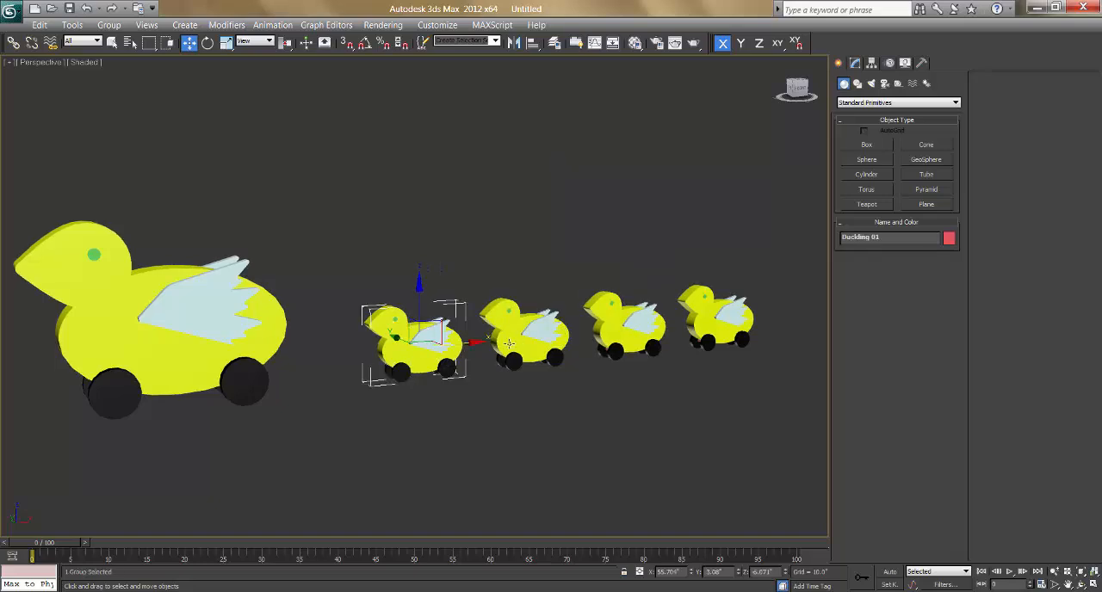
Step: Select all parts of the second small duck, group them under the name Duckling 02, and clear the selection
{"action": "left_click_drag", "start_coordinate": [480, 278], "coordinate": [584, 382]}
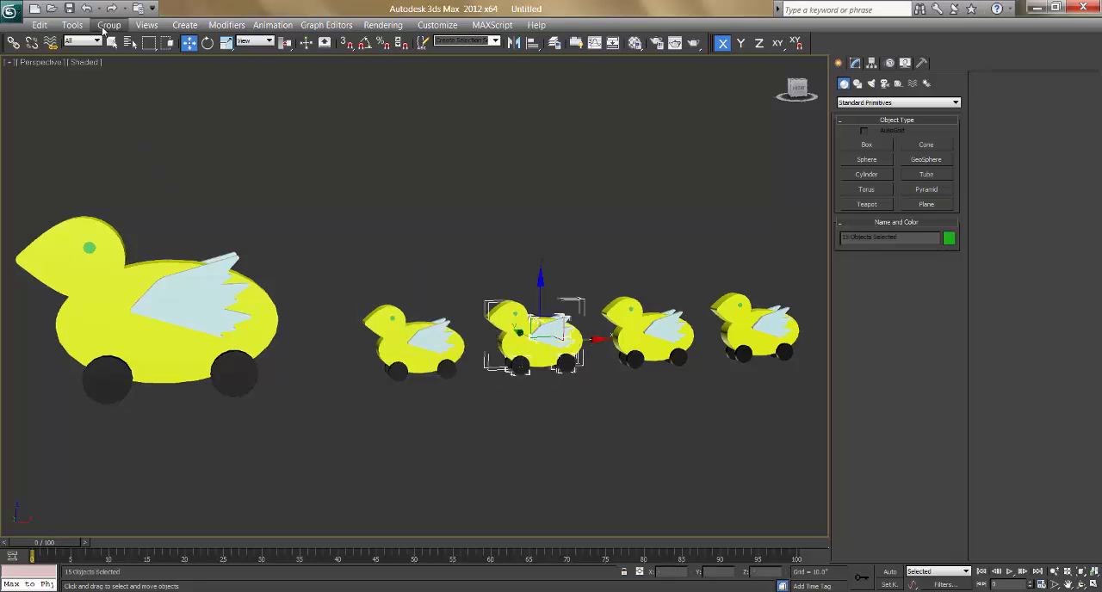
{"action": "left_click", "coordinate": [108, 24]}
{"action": "left_click", "coordinate": [120, 39]}
{"action": "type", "text": "Duckling 01"}
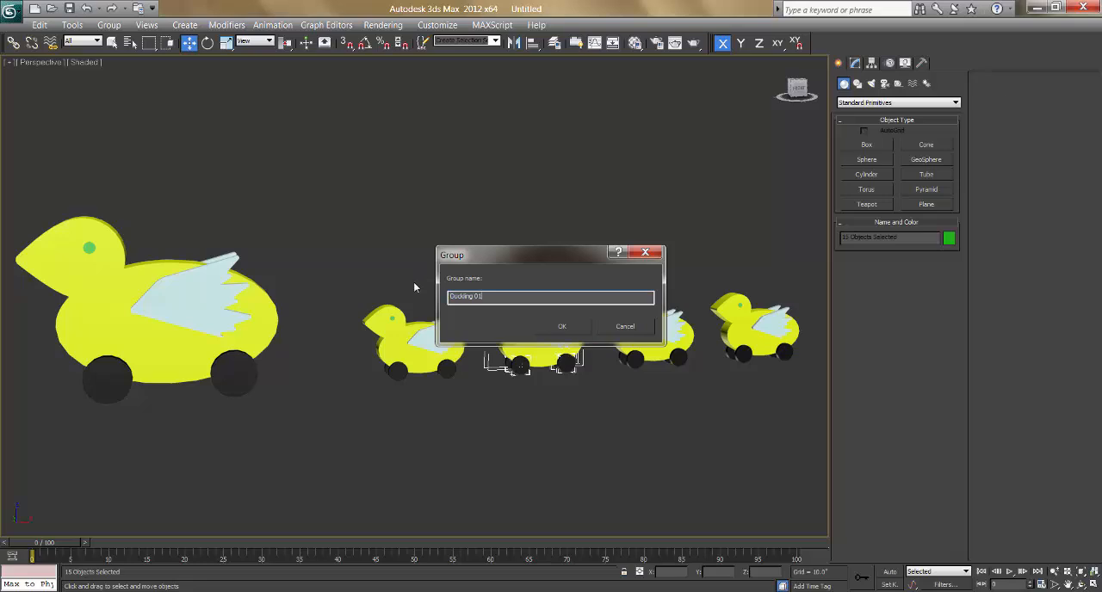
{"action": "key", "text": "BackSpace"}
{"action": "type", "text": "02"}
{"action": "key", "text": "BackSpace"}
{"action": "key", "text": "BackSpace"}
{"action": "left_click", "coordinate": [561, 326]}
{"action": "left_click", "coordinate": [663, 364]}
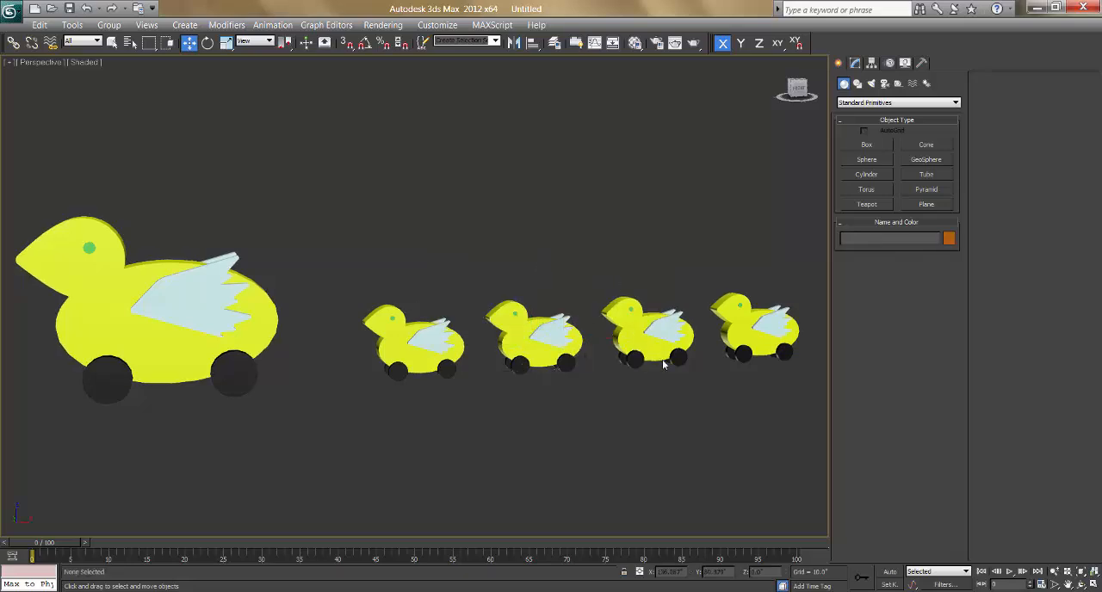
Step: Select all parts of the third small duck and group them under the name Duckling 03
{"action": "left_click_drag", "start_coordinate": [688, 396], "coordinate": [682, 387]}
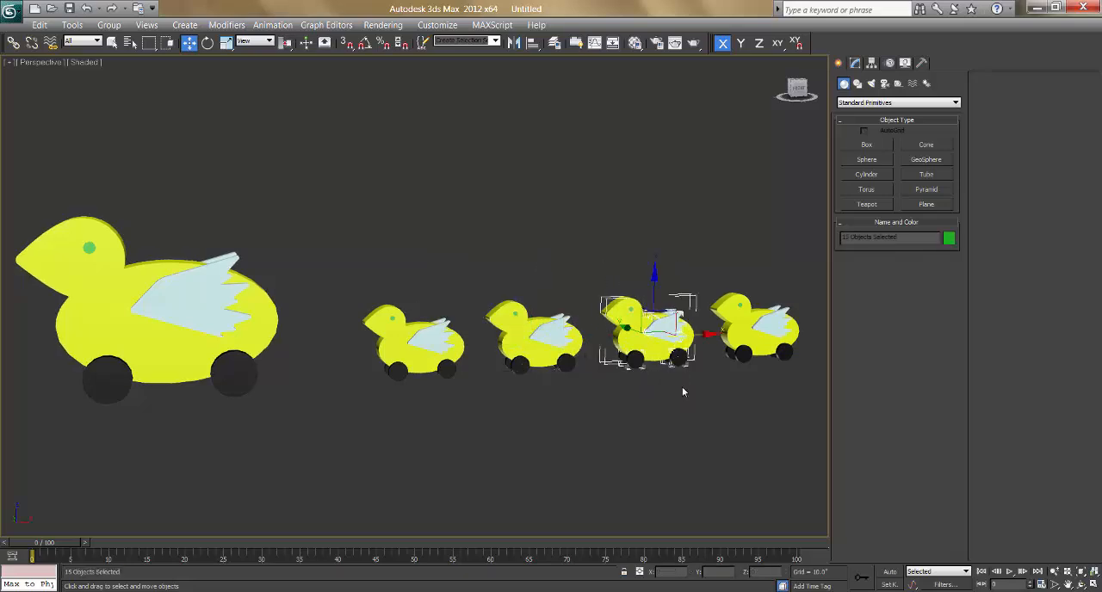
{"action": "left_click", "coordinate": [110, 26]}
{"action": "left_click", "coordinate": [121, 41]}
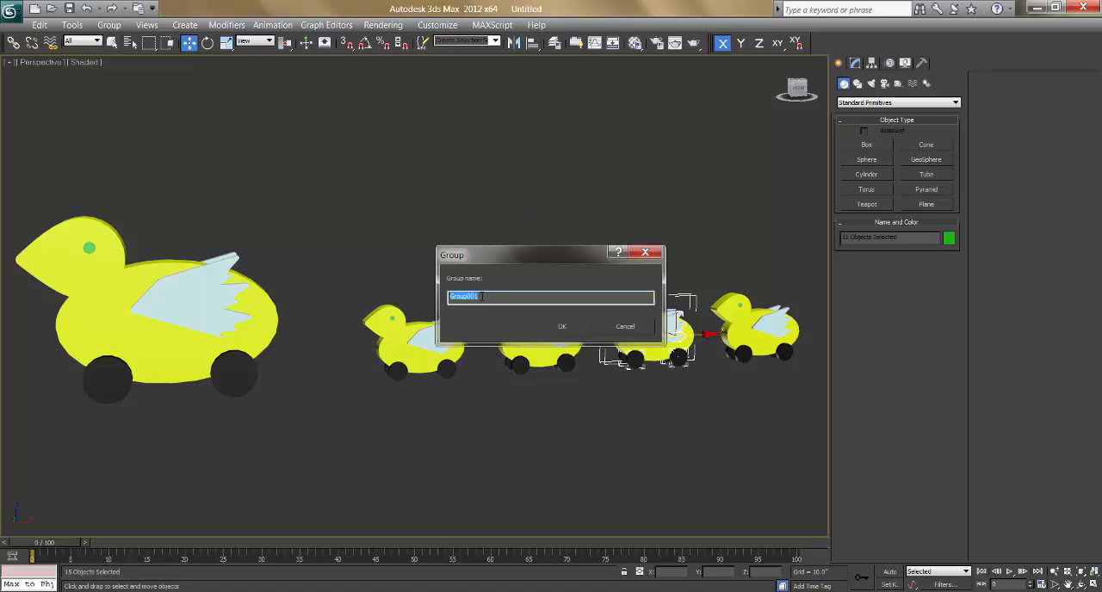
{"action": "type", "text": "Duckling 01"}
{"action": "left_click", "coordinate": [561, 326]}
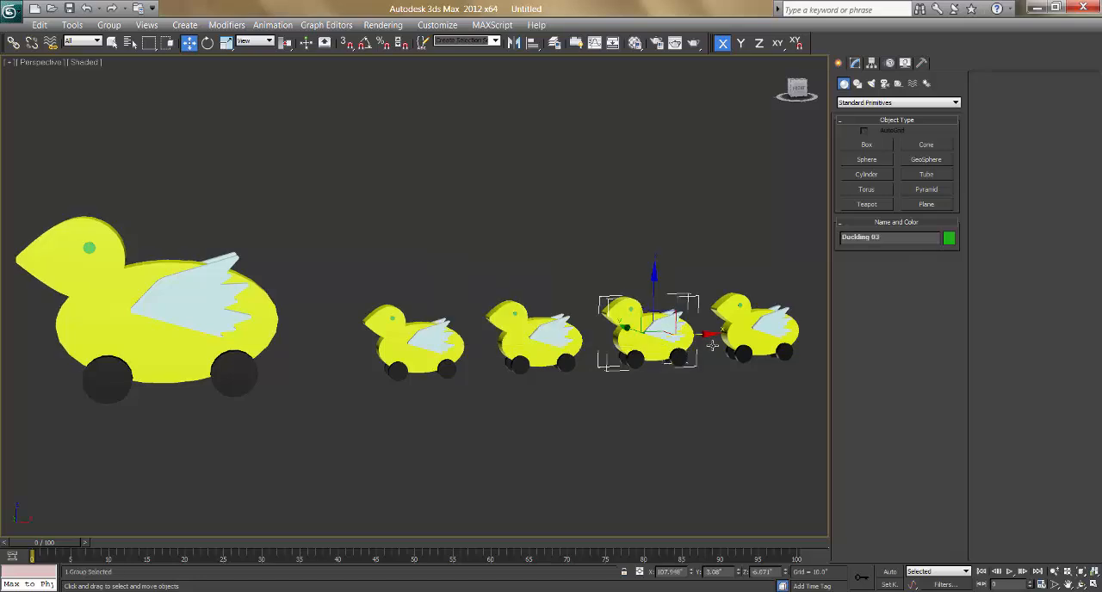
Step: Select all parts of the fourth small duck and group them under the name Duckling 04
{"action": "middle_click_drag", "start_coordinate": [809, 284], "coordinate": [715, 282]}
{"action": "left_click_drag", "start_coordinate": [592, 402], "coordinate": [570, 395]}
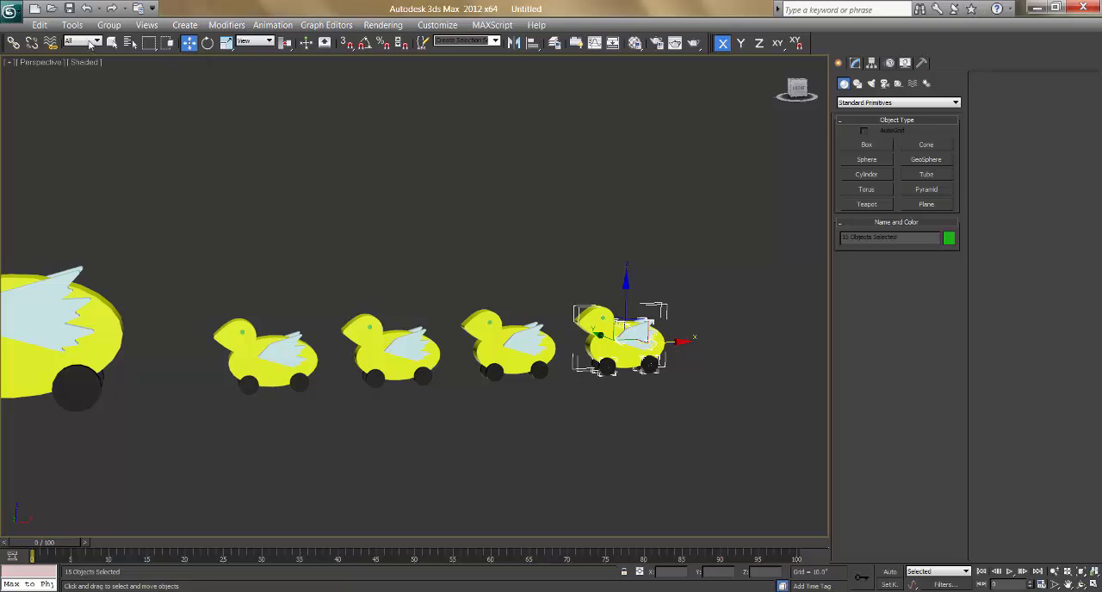
{"action": "left_click", "coordinate": [108, 25]}
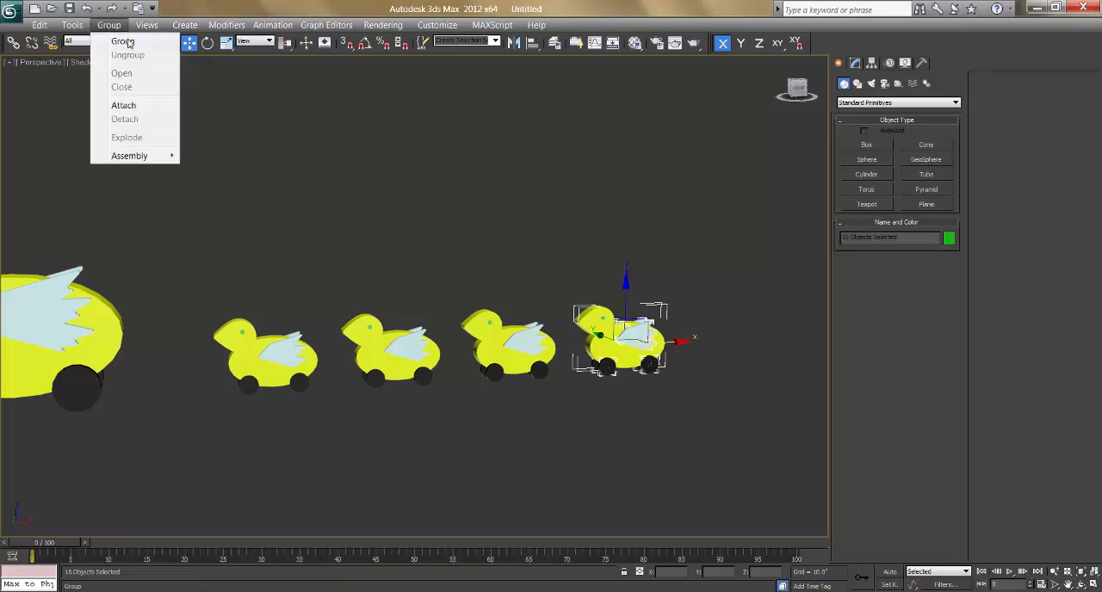
{"action": "left_click", "coordinate": [123, 41]}
{"action": "type", "text": "Duckling 01"}
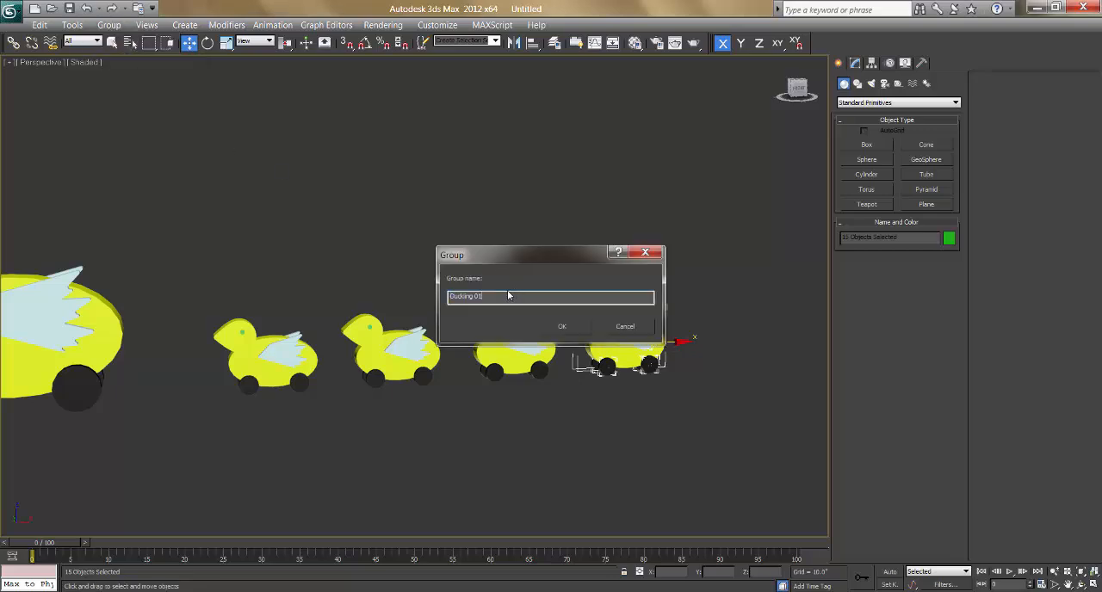
{"action": "left_click", "coordinate": [561, 326]}
Step: Check the duckling groups in the list of scene objects and select the Main Duck group by name
{"action": "scroll", "coordinate": [345, 331], "scroll_direction": "down", "scroll_amount": 3}
{"action": "middle_click_drag", "start_coordinate": [344, 332], "coordinate": [412, 324]}
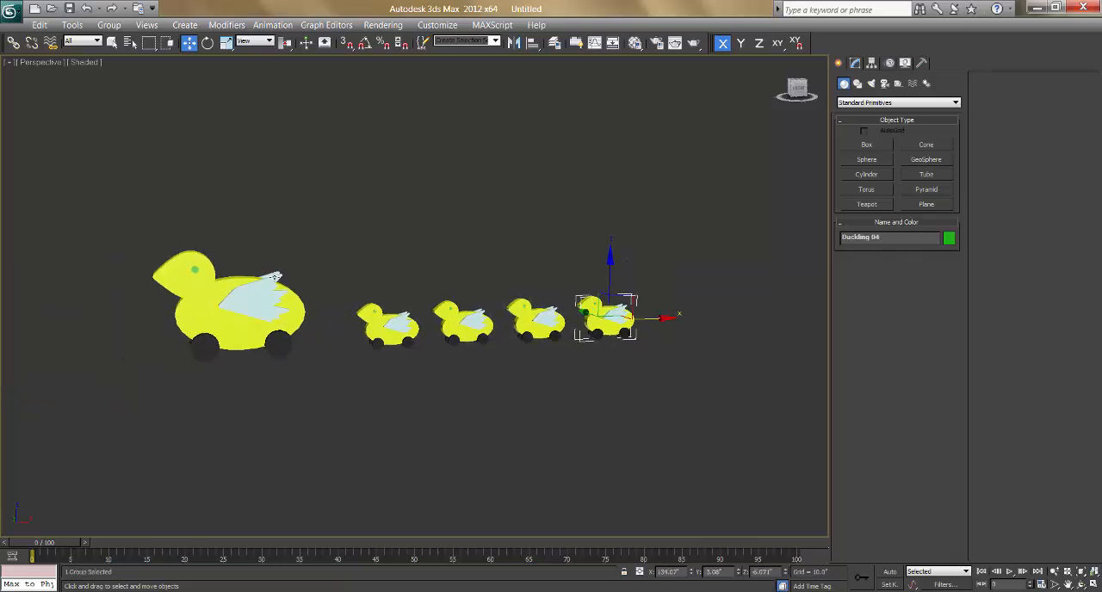
{"action": "left_click", "coordinate": [215, 297]}
{"action": "left_click", "coordinate": [174, 72]}
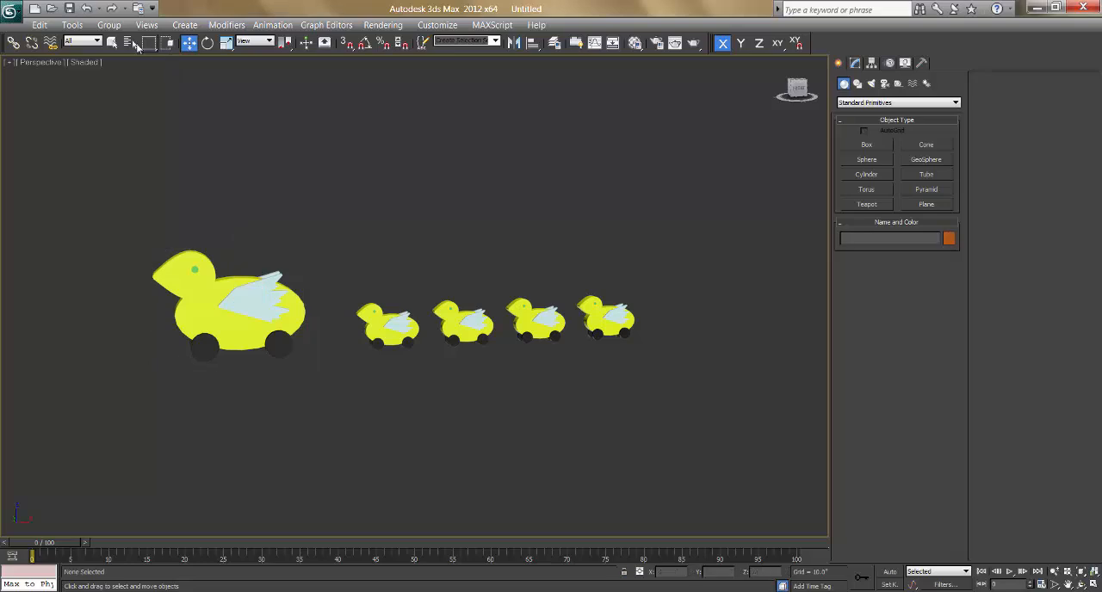
{"action": "left_click", "coordinate": [130, 43]}
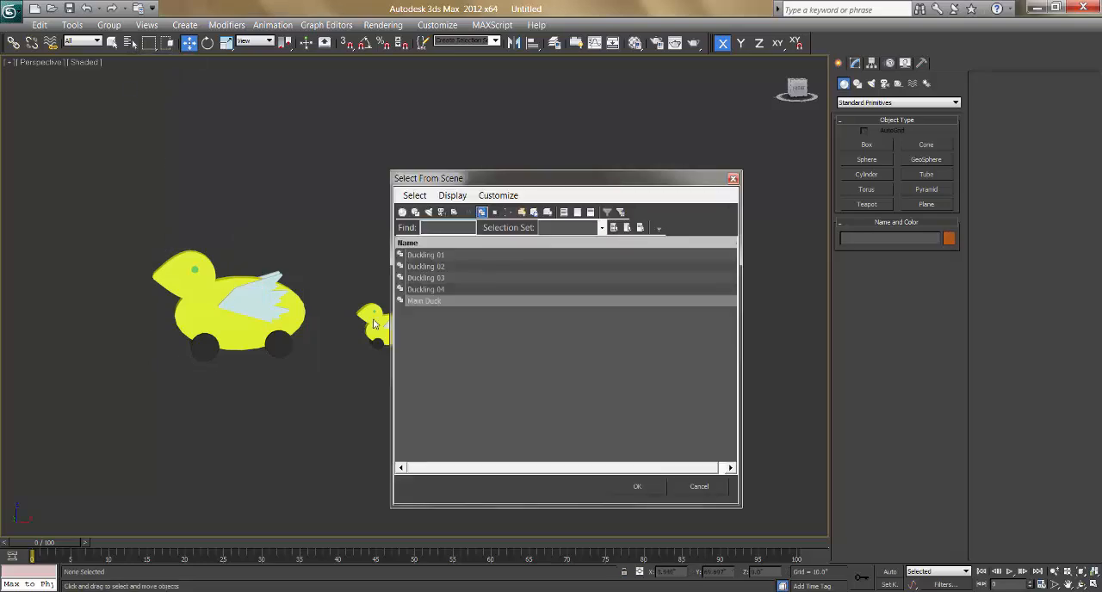
{"action": "left_click", "coordinate": [426, 301]}
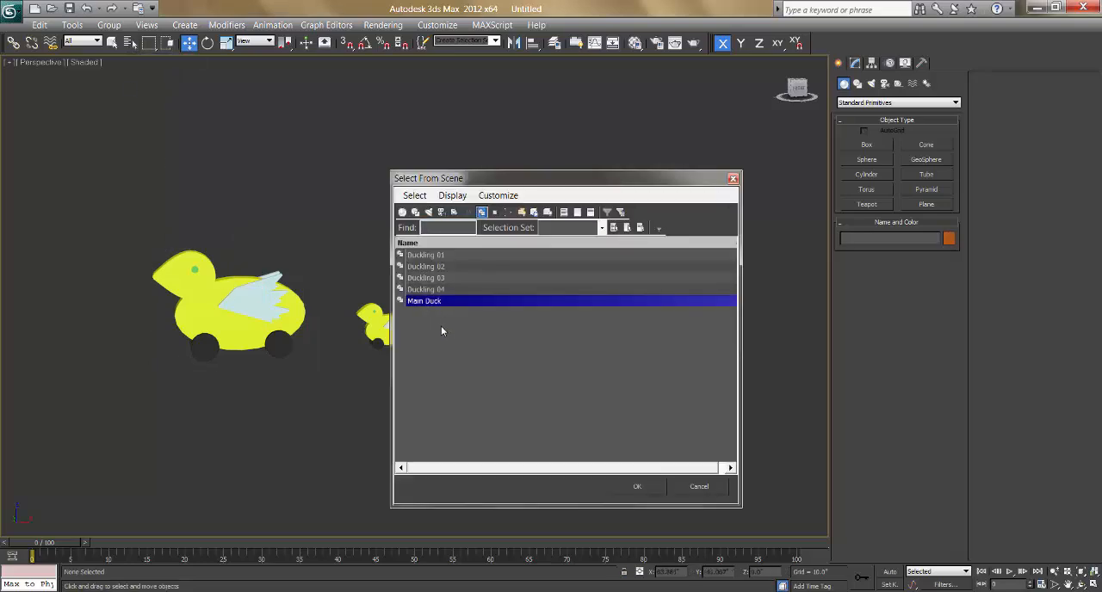
{"action": "left_click", "coordinate": [441, 325]}
{"action": "left_click", "coordinate": [420, 301]}
{"action": "left_click", "coordinate": [431, 291]}
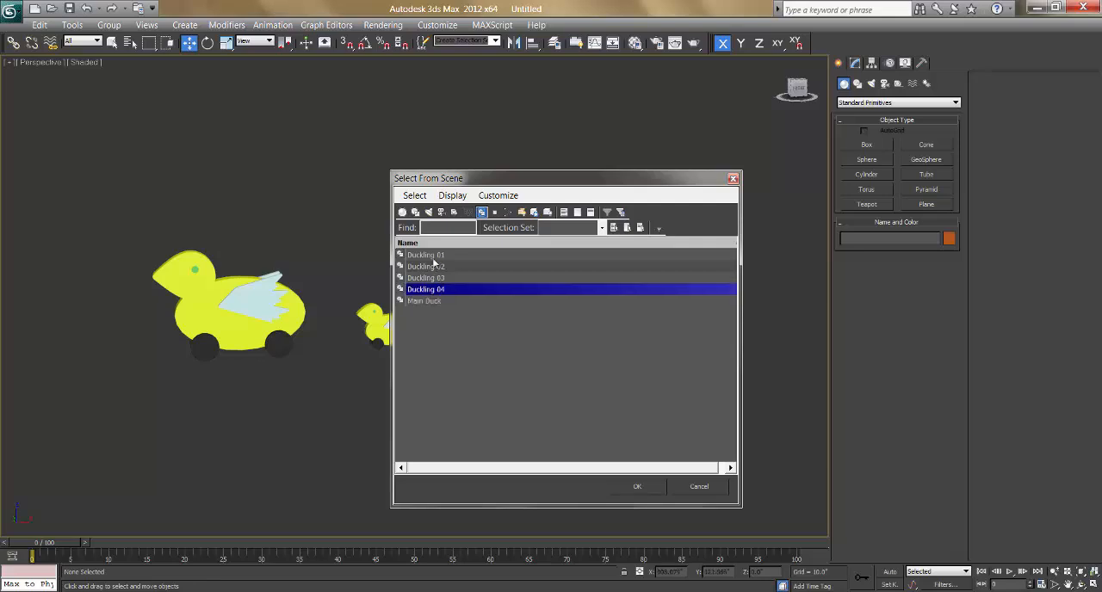
{"action": "left_click", "coordinate": [434, 255]}
{"action": "left_click", "coordinate": [434, 266]}
{"action": "left_click", "coordinate": [436, 277]}
{"action": "left_click", "coordinate": [437, 290]}
{"action": "left_click", "coordinate": [431, 302]}
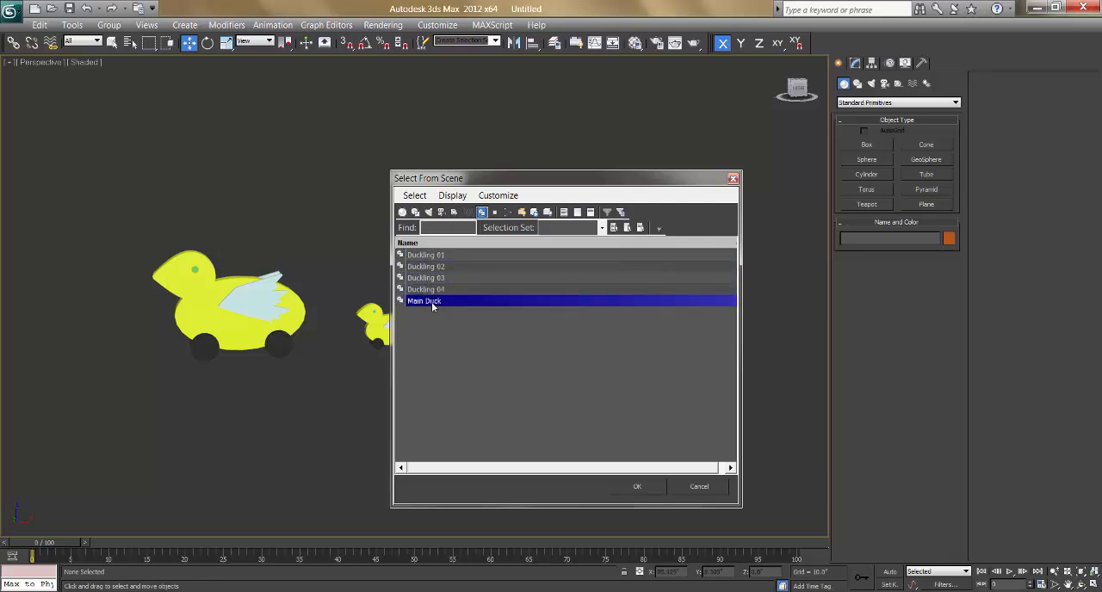
{"action": "left_click", "coordinate": [577, 427]}
{"action": "key", "text": "Return"}
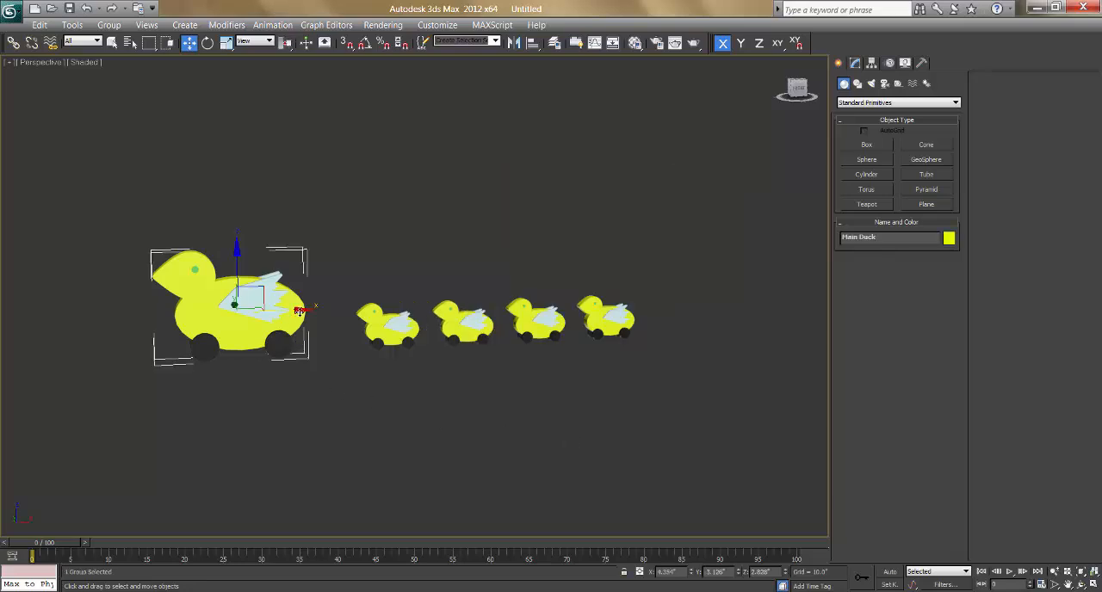
Step: Try moving the Main Duck group along the X axis away from the ducklings and undo the moves
{"action": "left_click_drag", "start_coordinate": [299, 312], "coordinate": [151, 309]}
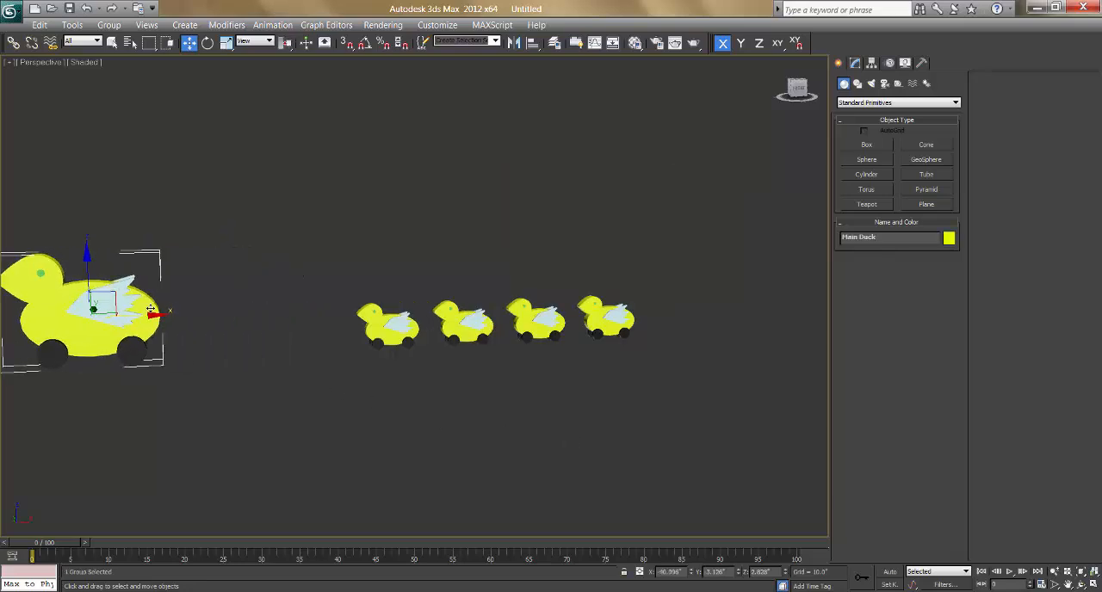
{"action": "key", "text": "ctrl+z"}
{"action": "left_click_drag", "start_coordinate": [298, 310], "coordinate": [152, 308]}
{"action": "key", "text": "ctrl+z"}
{"action": "key", "text": "ctrl+z"}
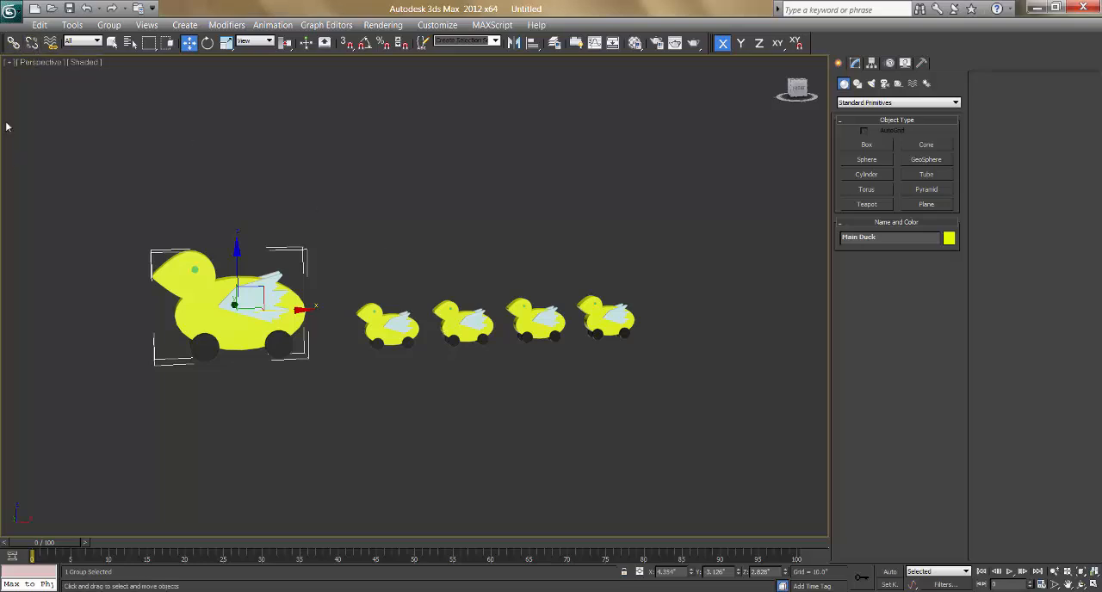
Step: Select the four duckling groups together and link them to the Main Duck group as their parent
{"action": "left_click", "coordinate": [496, 257]}
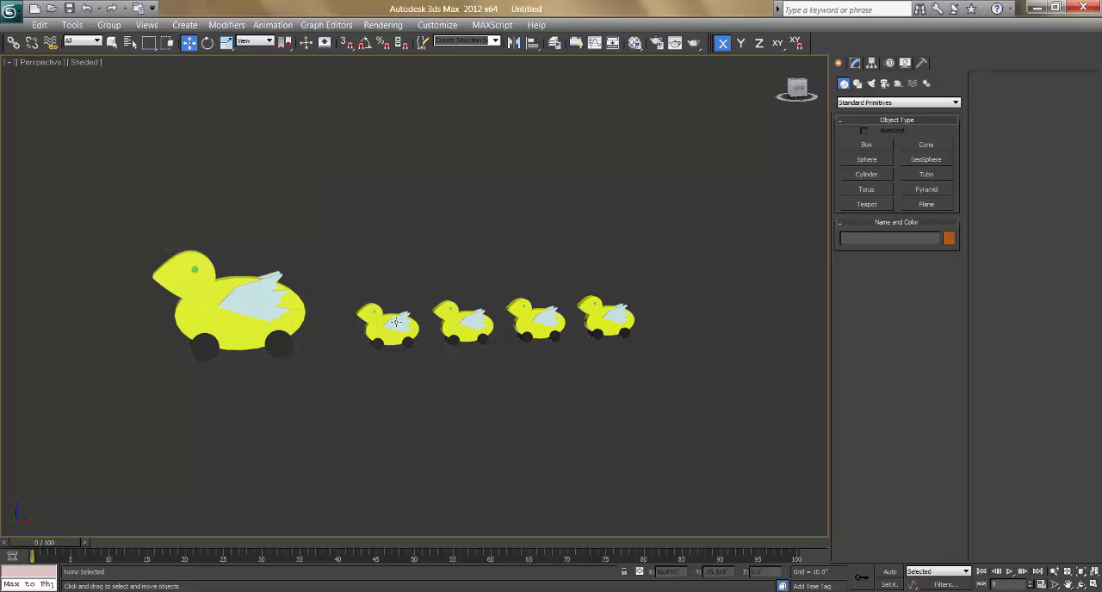
{"action": "left_click", "coordinate": [394, 323]}
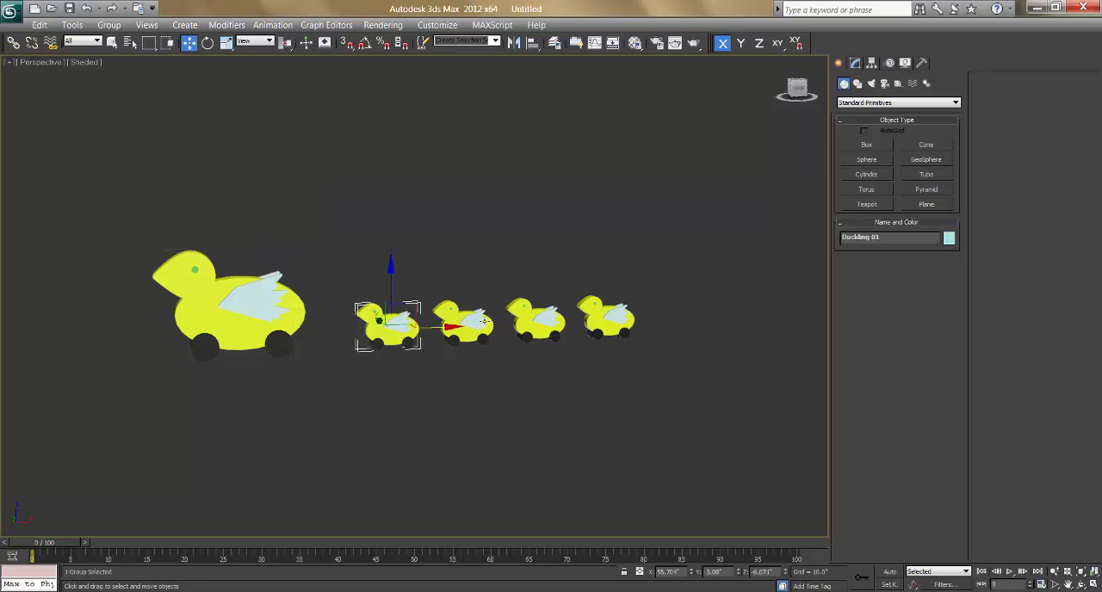
{"action": "left_click", "coordinate": [482, 322], "text": "ctrl"}
{"action": "left_click", "coordinate": [541, 321], "text": "ctrl"}
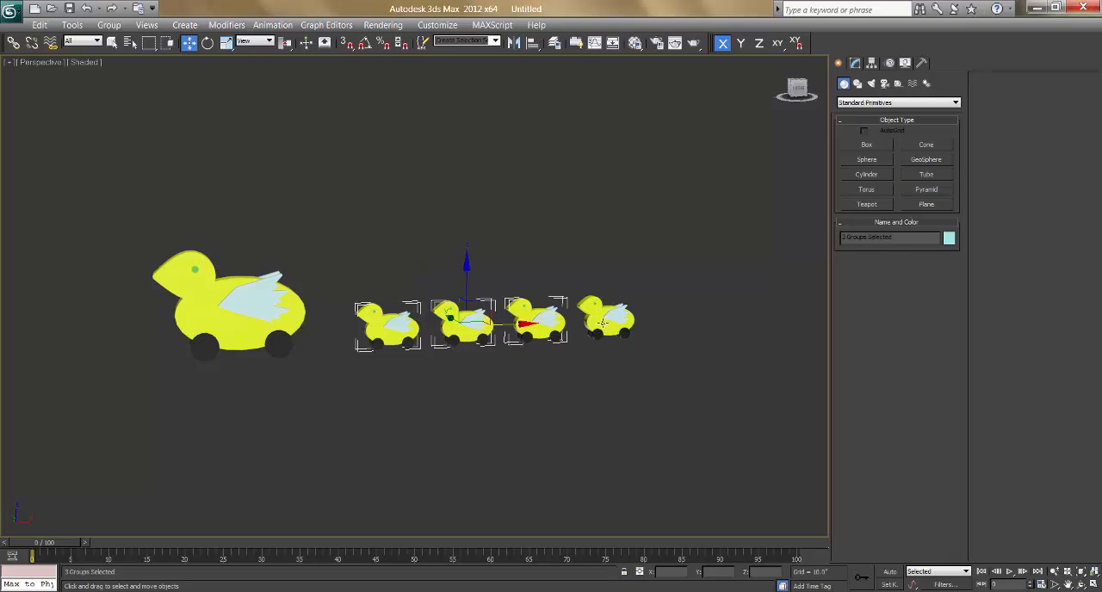
{"action": "left_click", "coordinate": [602, 323], "text": "ctrl"}
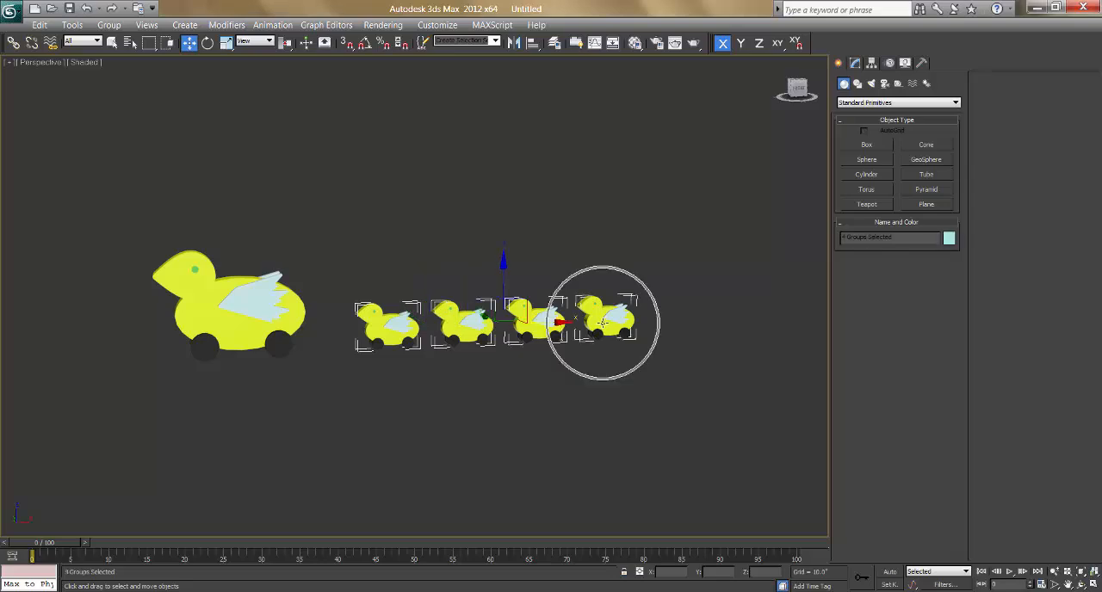
{"action": "left_click", "coordinate": [14, 44]}
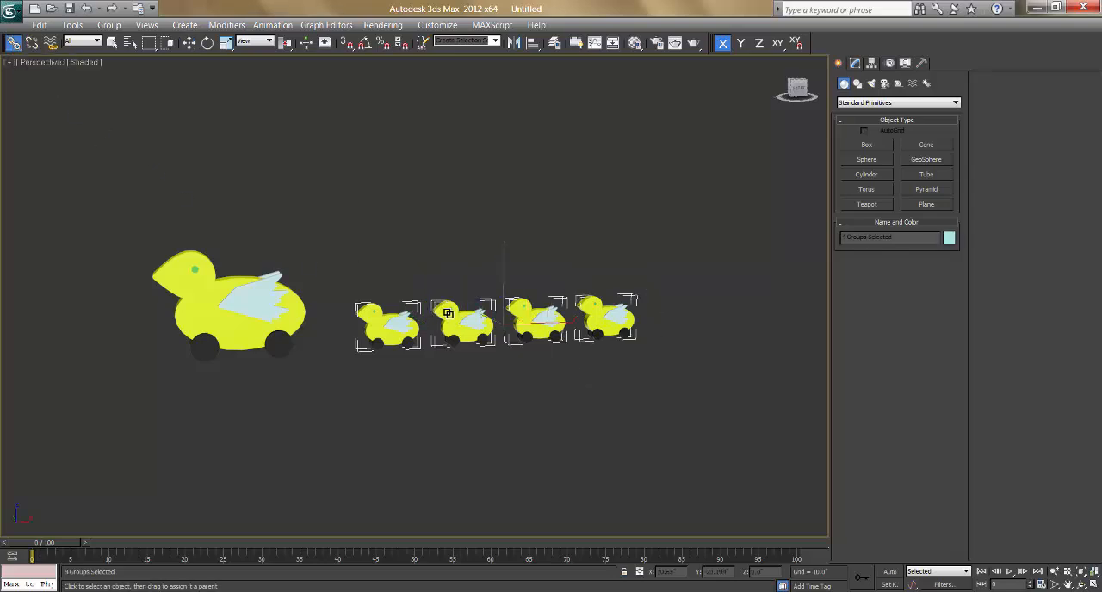
{"action": "left_click_drag", "start_coordinate": [449, 307], "coordinate": [236, 335]}
Step: Switch to the Move tool and try moving the Main Duck group with its linked ducklings
{"action": "right_click", "coordinate": [236, 335]}
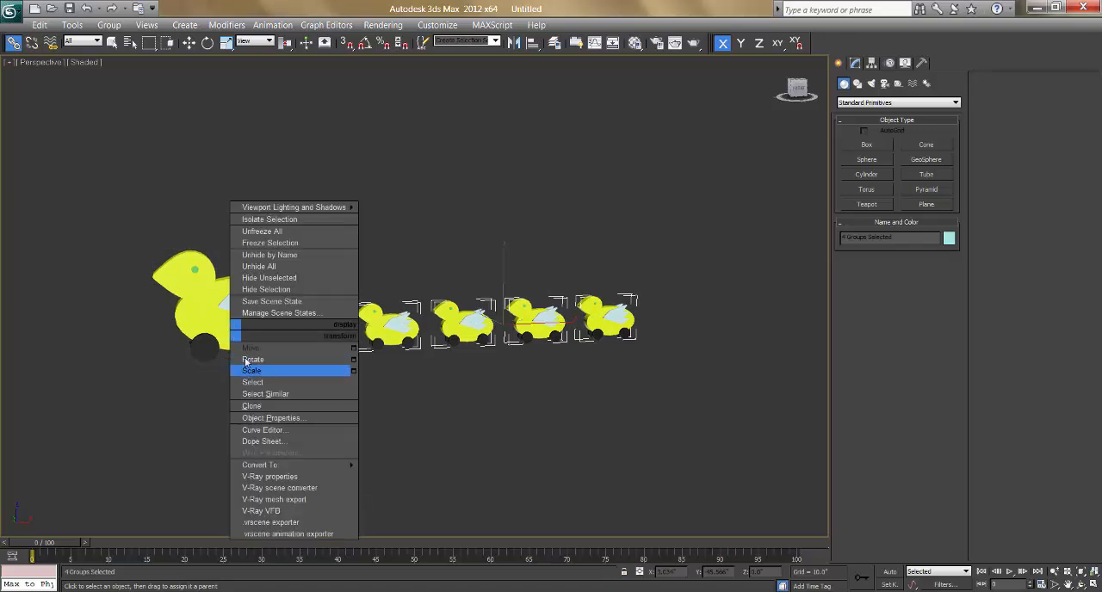
{"action": "left_click", "coordinate": [245, 356]}
{"action": "left_click", "coordinate": [238, 345]}
{"action": "left_click", "coordinate": [238, 334]}
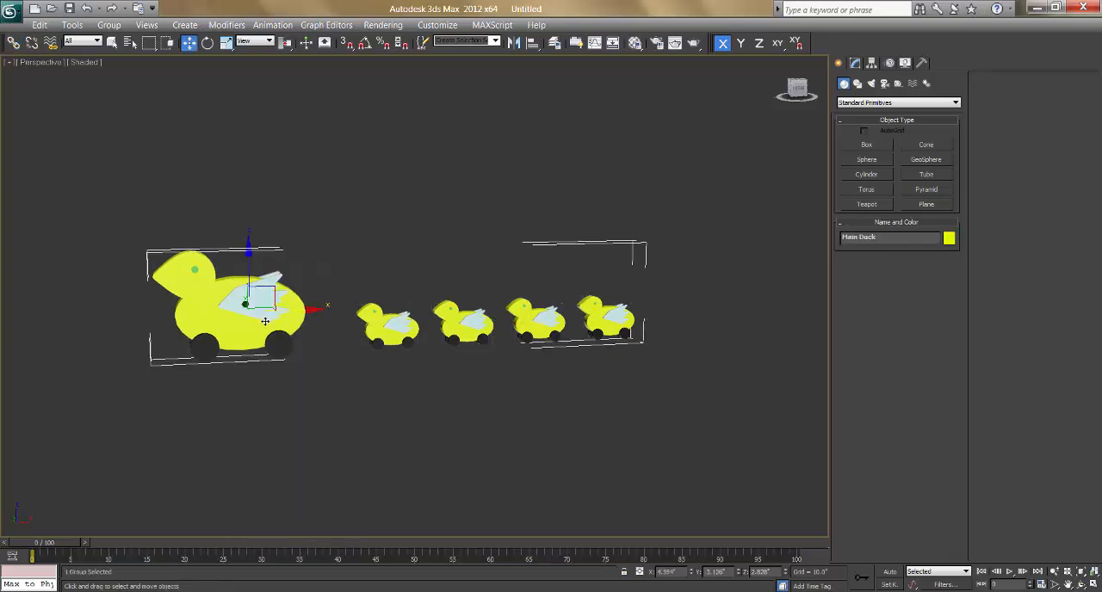
{"action": "mouse_move", "coordinate": [307, 309]}
{"action": "left_mouse_down"}
{"action": "mouse_move", "coordinate": [147, 313]}
{"action": "mouse_move", "coordinate": [418, 318]}
{"action": "mouse_move", "coordinate": [279, 324]}
{"action": "mouse_move", "coordinate": [309, 325]}
{"action": "left_mouse_up"}
Step: Select all four duckling groups and move them together along the Y axis to about Y -24.2
{"action": "left_click", "coordinate": [400, 328]}
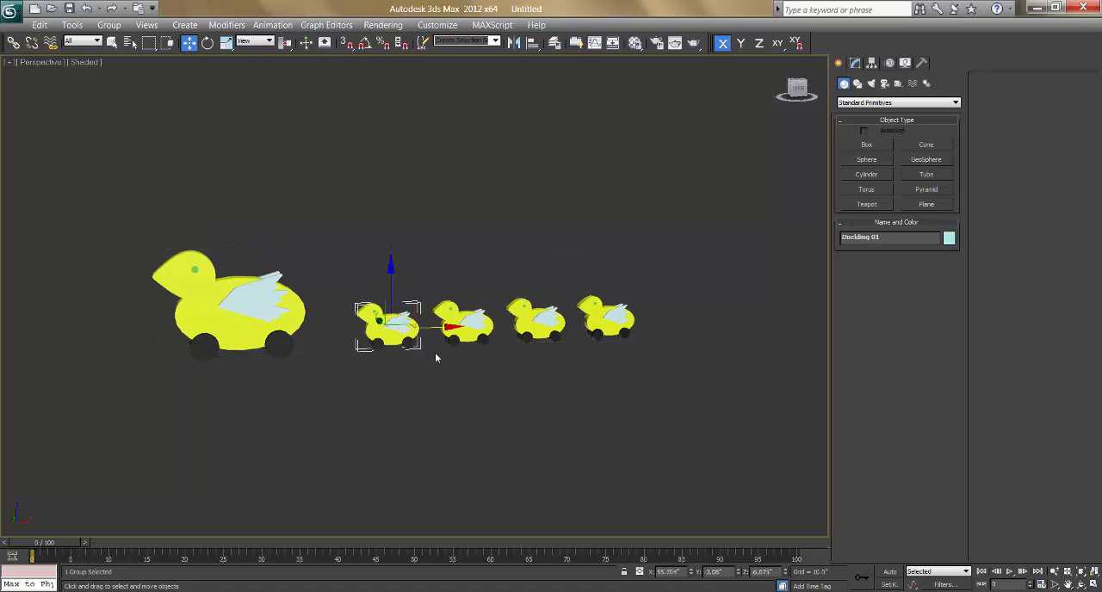
{"action": "left_click_drag", "start_coordinate": [431, 328], "coordinate": [436, 388]}
{"action": "mouse_move", "coordinate": [449, 413]}
{"action": "middle_mouse_down", "text": "alt"}
{"action": "mouse_move", "coordinate": [456, 425]}
{"action": "mouse_move", "coordinate": [447, 405]}
{"action": "middle_mouse_up", "text": "alt"}
{"action": "middle_click_drag", "start_coordinate": [462, 325], "coordinate": [383, 317], "text": "alt"}
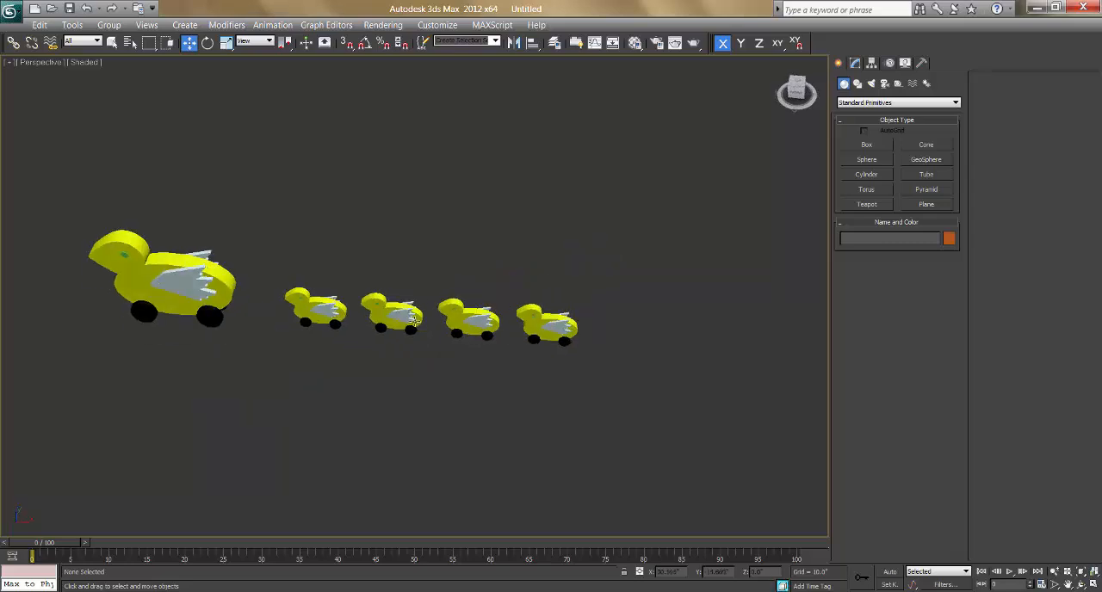
{"action": "left_click_drag", "start_coordinate": [280, 247], "coordinate": [544, 363]}
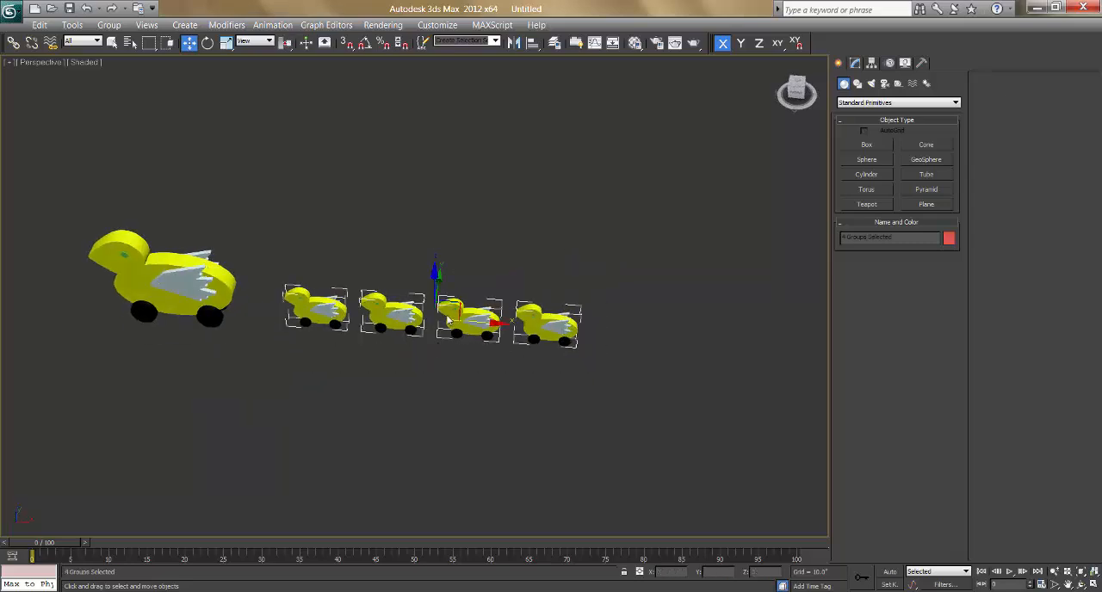
{"action": "left_click_drag", "start_coordinate": [440, 289], "coordinate": [394, 297]}
Step: Offset Duckling 02, 03 and 04 individually along the Y axis, placing Duckling 03 at about Y -32.5
{"action": "left_click", "coordinate": [385, 353]}
{"action": "left_click", "coordinate": [471, 357]}
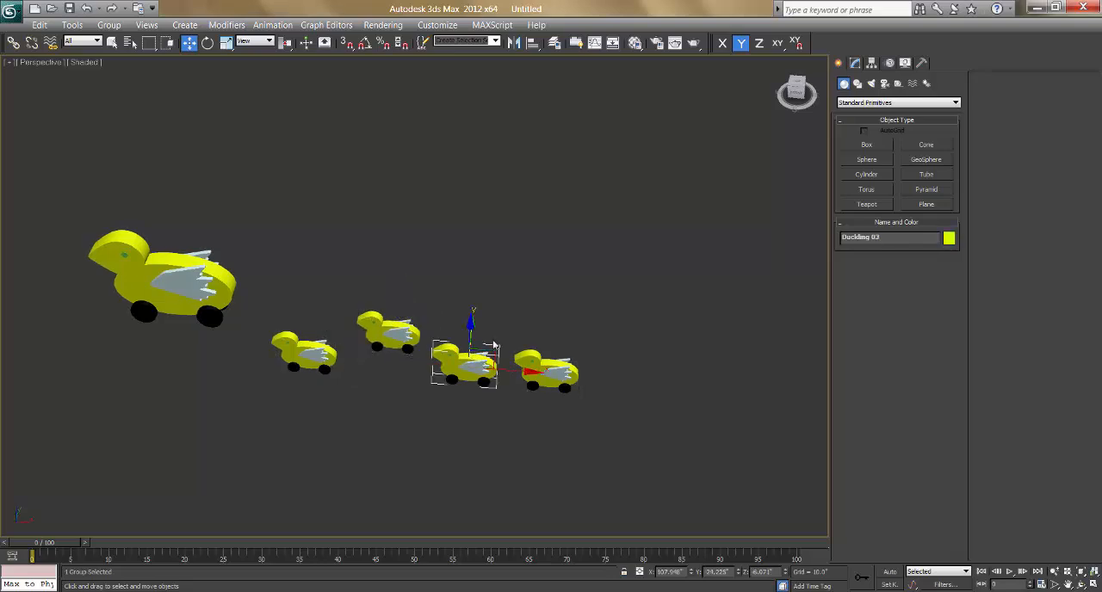
{"action": "middle_click_drag", "start_coordinate": [495, 345], "coordinate": [485, 343], "text": "alt"}
{"action": "left_click_drag", "start_coordinate": [485, 343], "coordinate": [472, 355]}
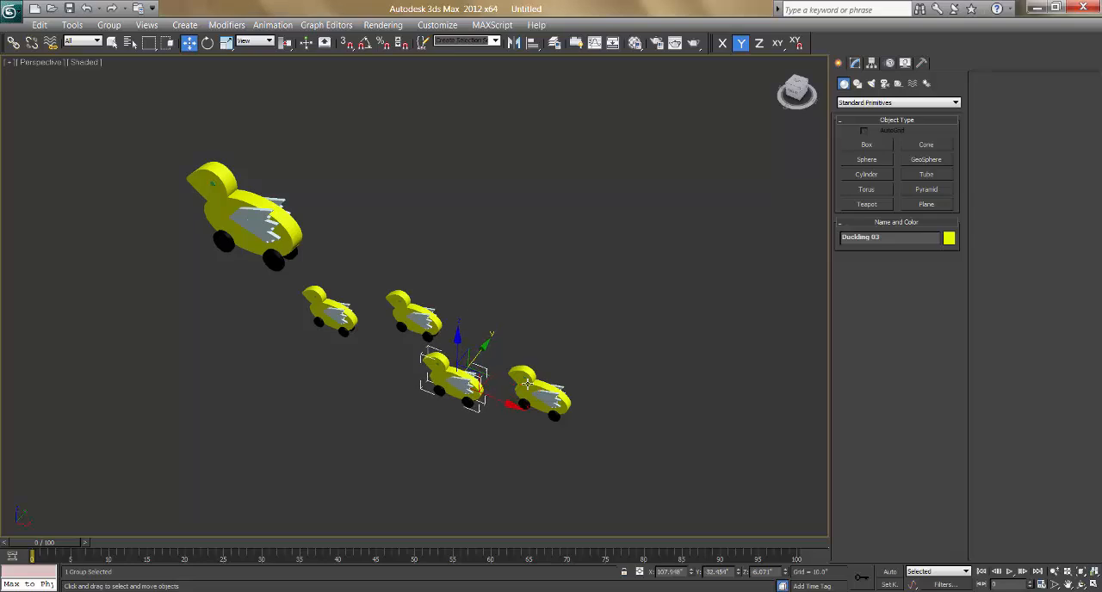
{"action": "left_click", "coordinate": [542, 386]}
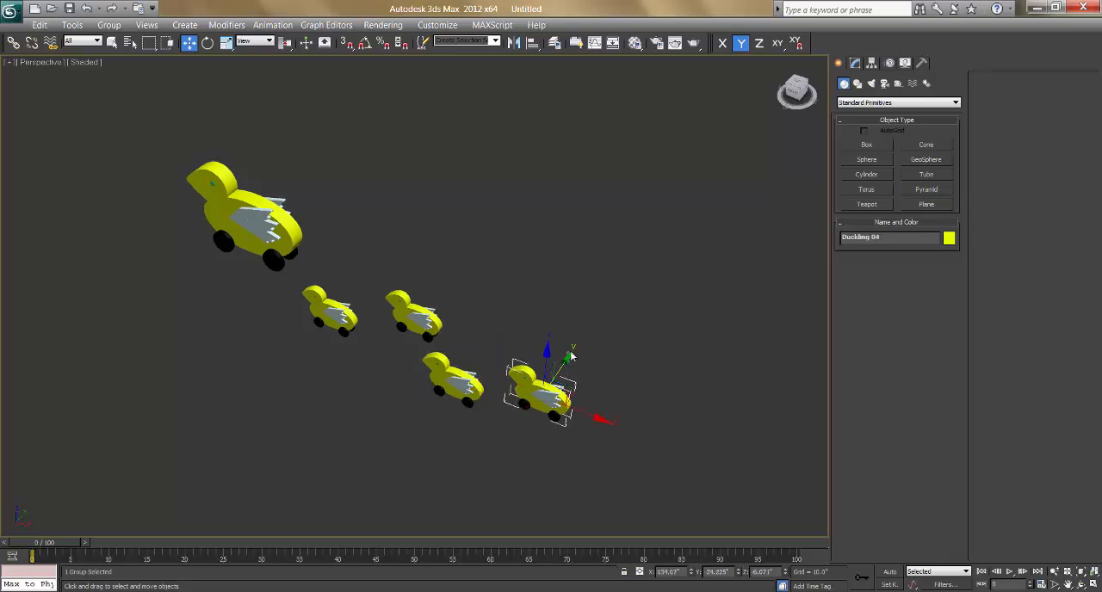
{"action": "left_click_drag", "start_coordinate": [579, 339], "coordinate": [606, 297]}
Step: Move the Main Duck group along the X axis to about X 2.7, then try another X move and undo it
{"action": "left_click", "coordinate": [252, 215]}
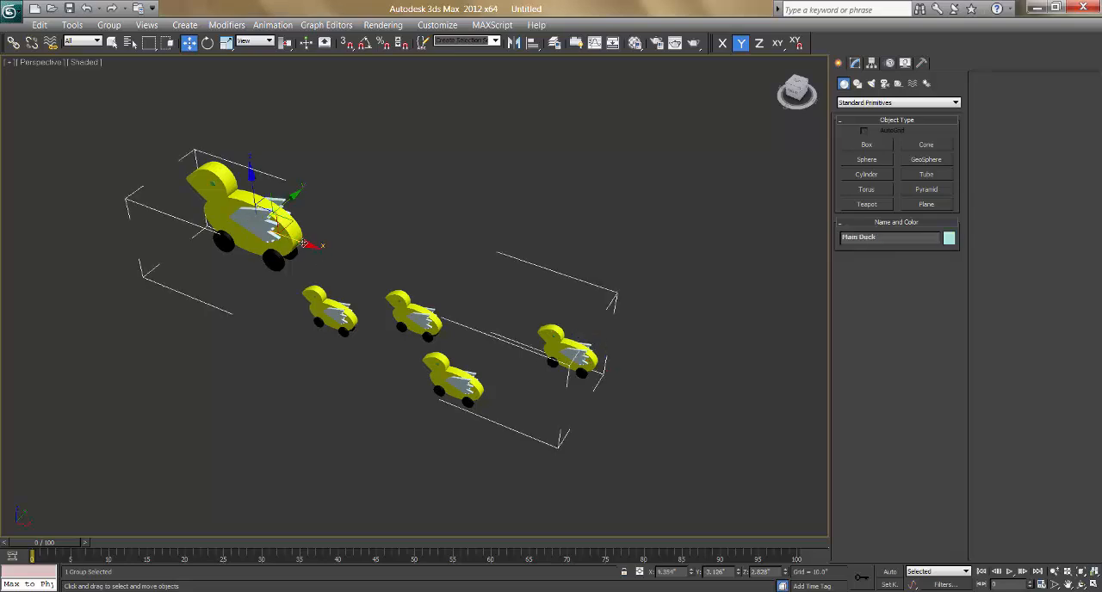
{"action": "left_click_drag", "start_coordinate": [321, 260], "coordinate": [347, 299]}
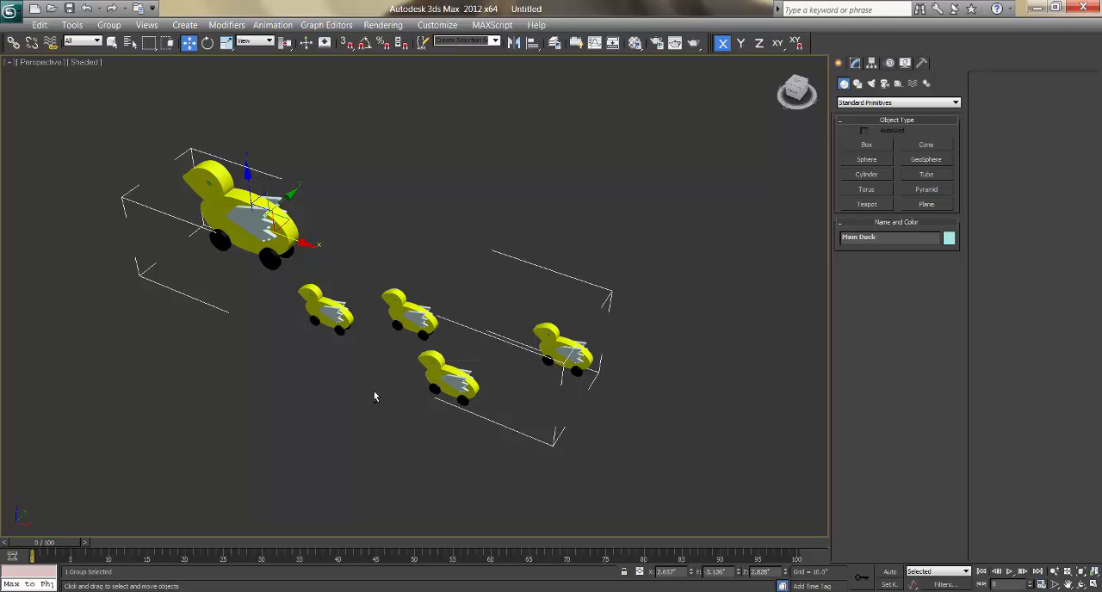
{"action": "middle_click_drag", "start_coordinate": [394, 385], "coordinate": [420, 377], "text": "alt"}
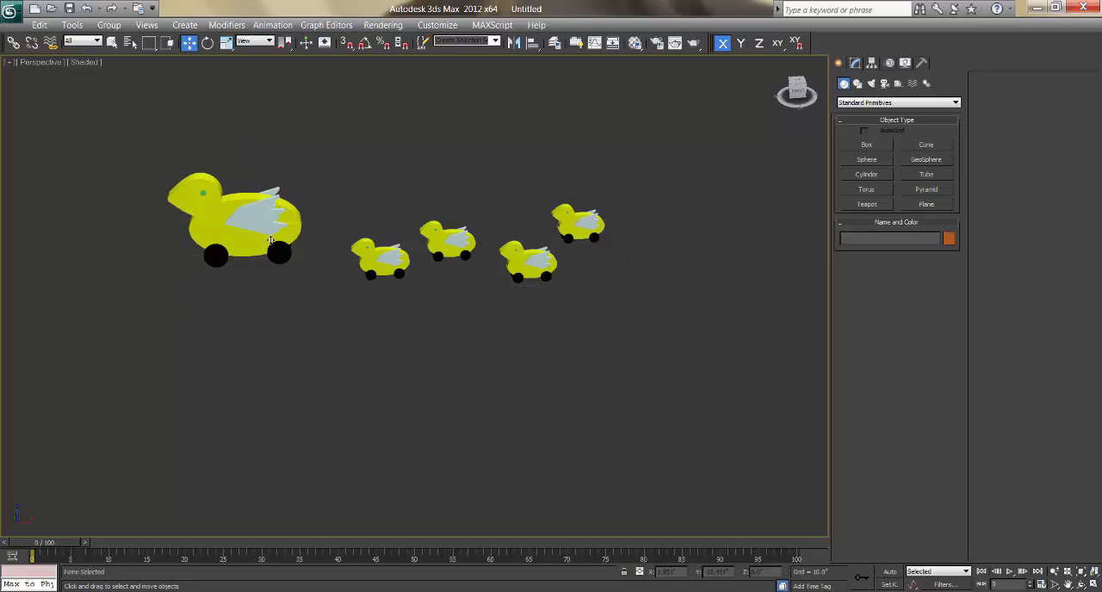
{"action": "left_click_drag", "start_coordinate": [312, 222], "coordinate": [200, 226]}
{"action": "key", "text": "ctrl+z"}
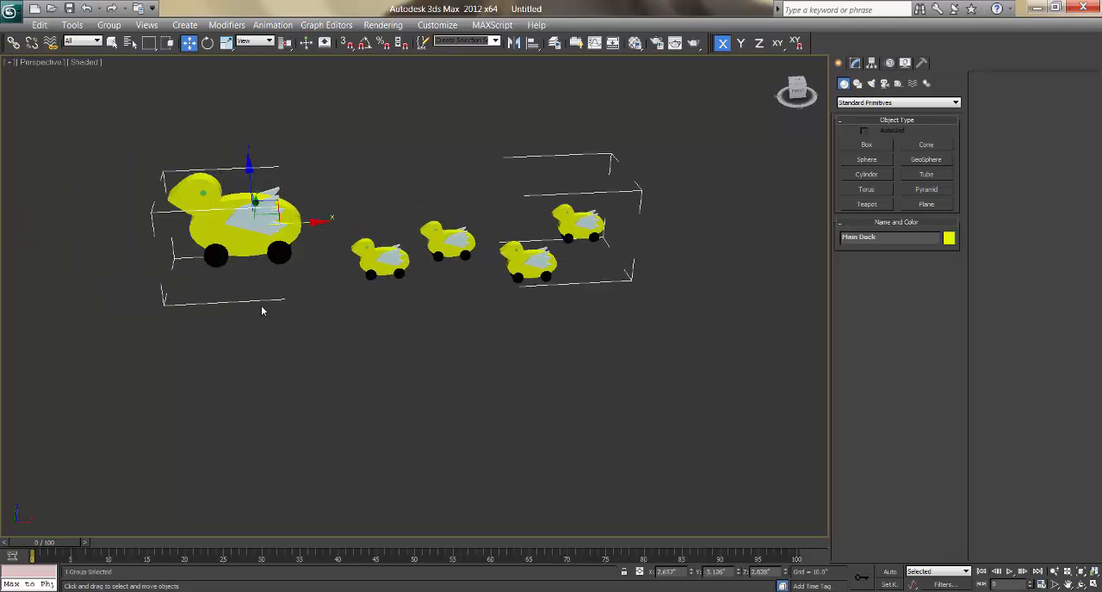
Step: Try moving Duckling 01 on its own along the X axis past the Main Duck, and undo the move
{"action": "left_click", "coordinate": [375, 258]}
{"action": "left_click_drag", "start_coordinate": [420, 259], "coordinate": [204, 286]}
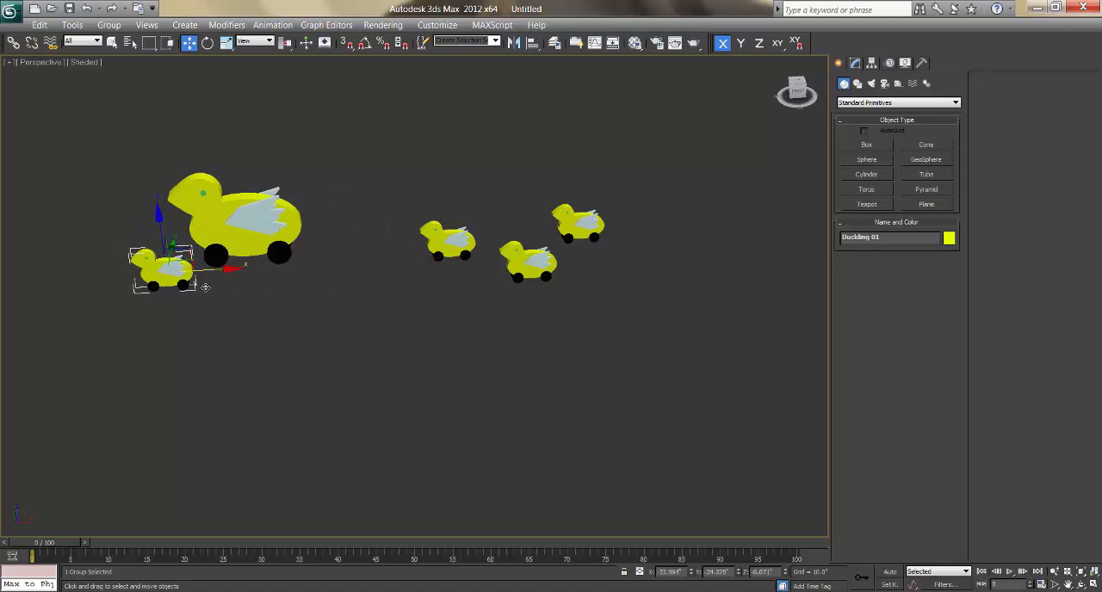
{"action": "key", "text": "ctrl+z"}
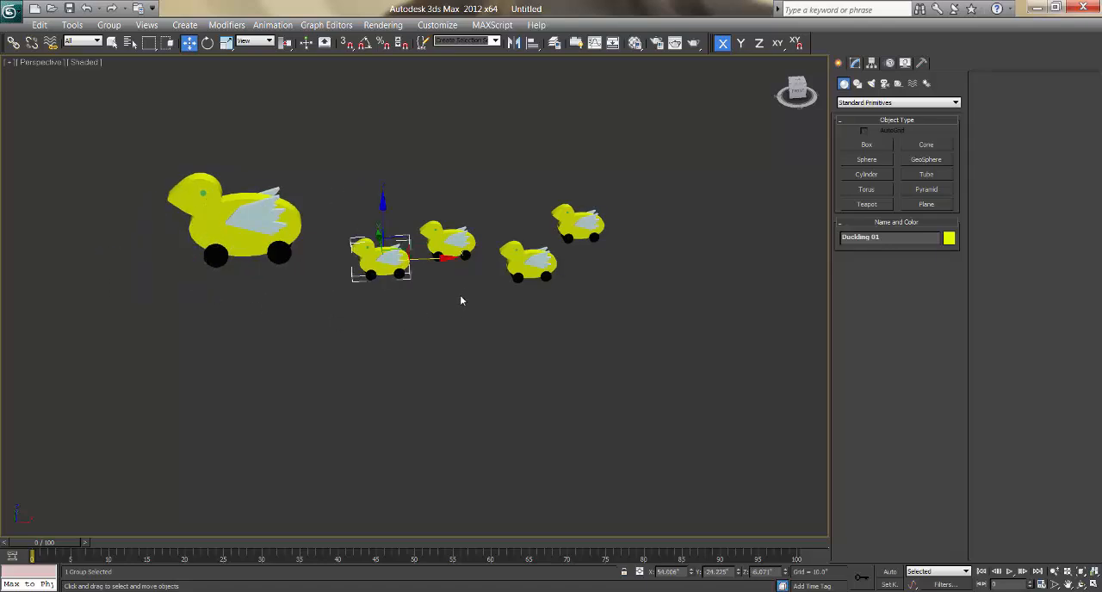
Step: Select Duckling 01 together with the Main Duck group, unlink them, and clear the selection
{"action": "scroll", "coordinate": [461, 300], "scroll_direction": "up", "scroll_amount": 4}
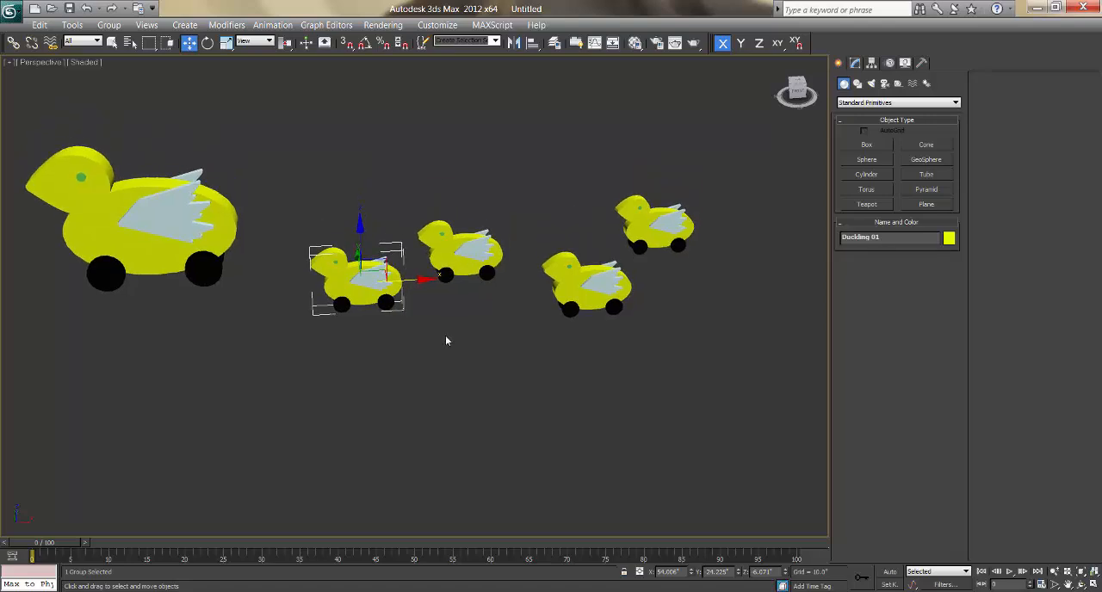
{"action": "middle_click_drag", "start_coordinate": [320, 335], "coordinate": [321, 335]}
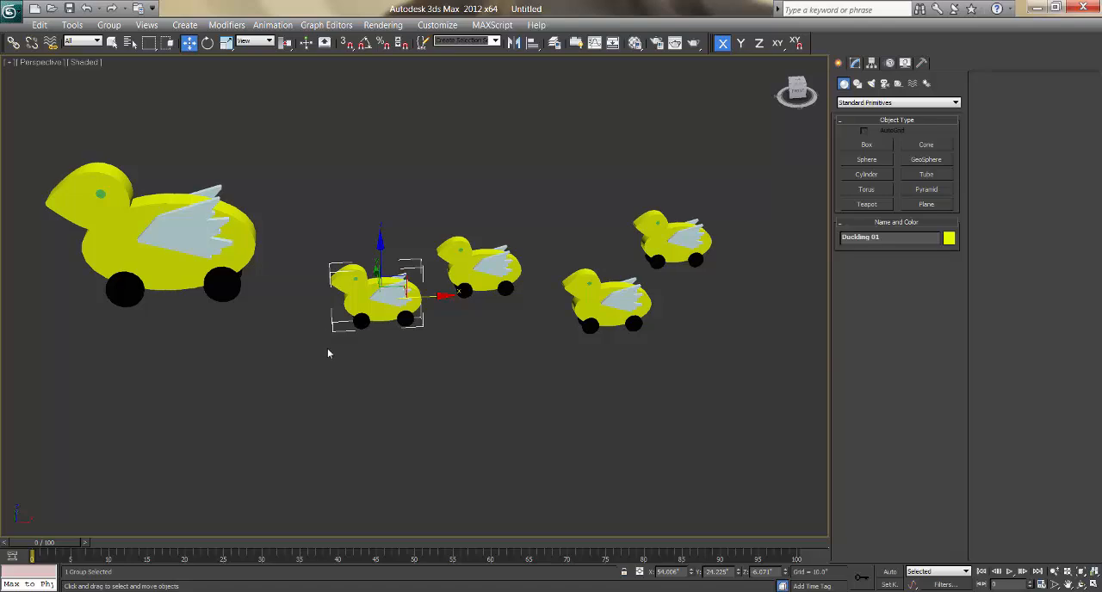
{"action": "left_click", "coordinate": [170, 267]}
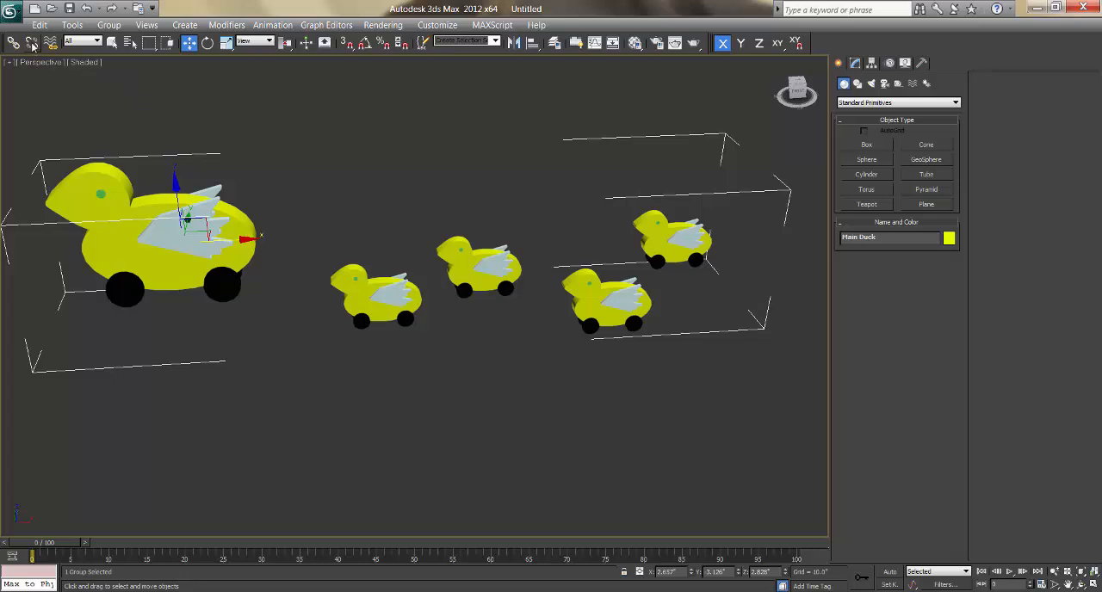
{"action": "left_click", "coordinate": [415, 395]}
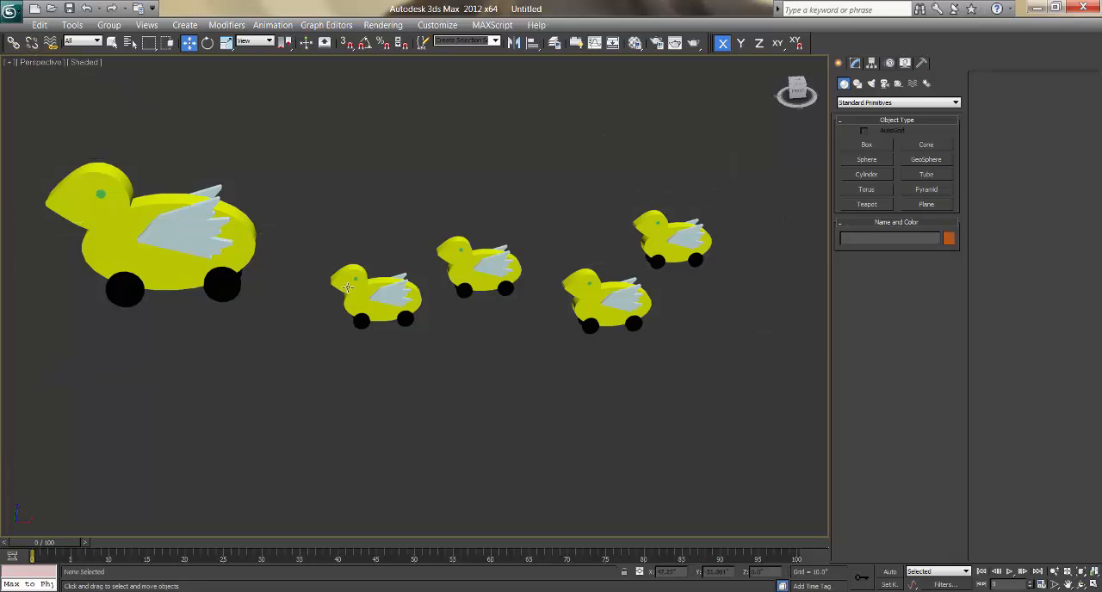
{"action": "left_click", "coordinate": [348, 290]}
{"action": "left_click", "coordinate": [171, 222], "text": "ctrl"}
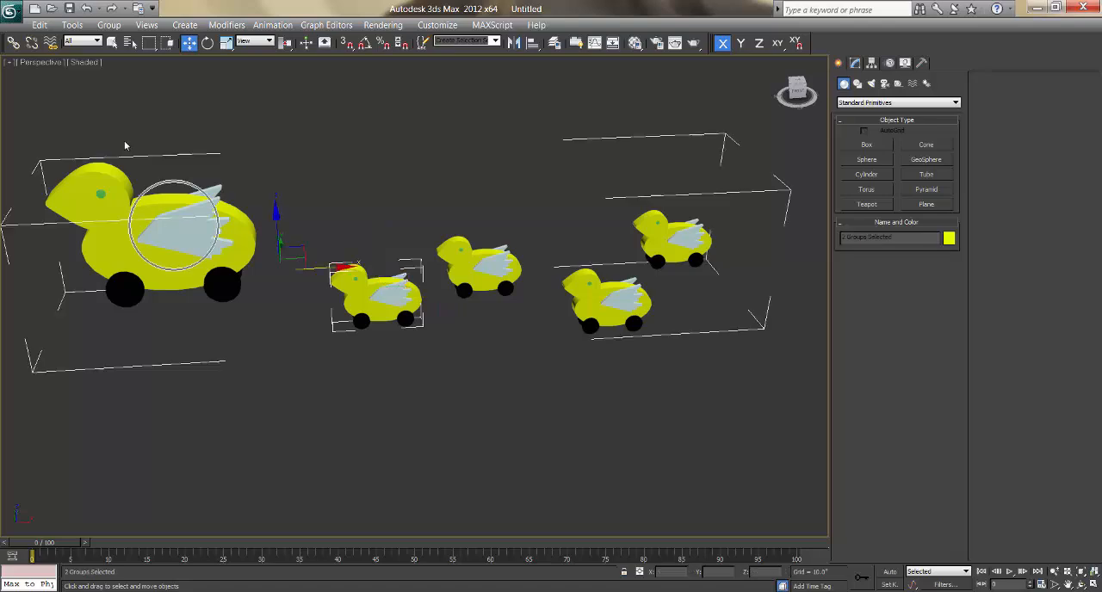
{"action": "left_click", "coordinate": [33, 43]}
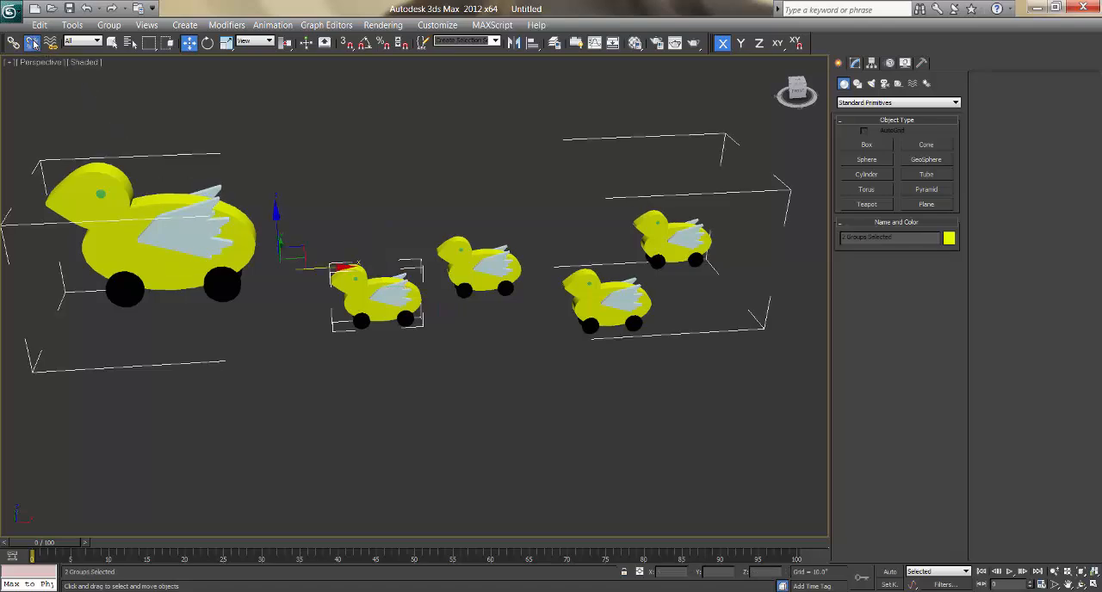
{"action": "left_click", "coordinate": [377, 370]}
Step: Test the broken link by moving the Main Duck along the X axis to about X 88.3, and undo the move
{"action": "left_click", "coordinate": [245, 248]}
{"action": "left_click_drag", "start_coordinate": [255, 242], "coordinate": [632, 238]}
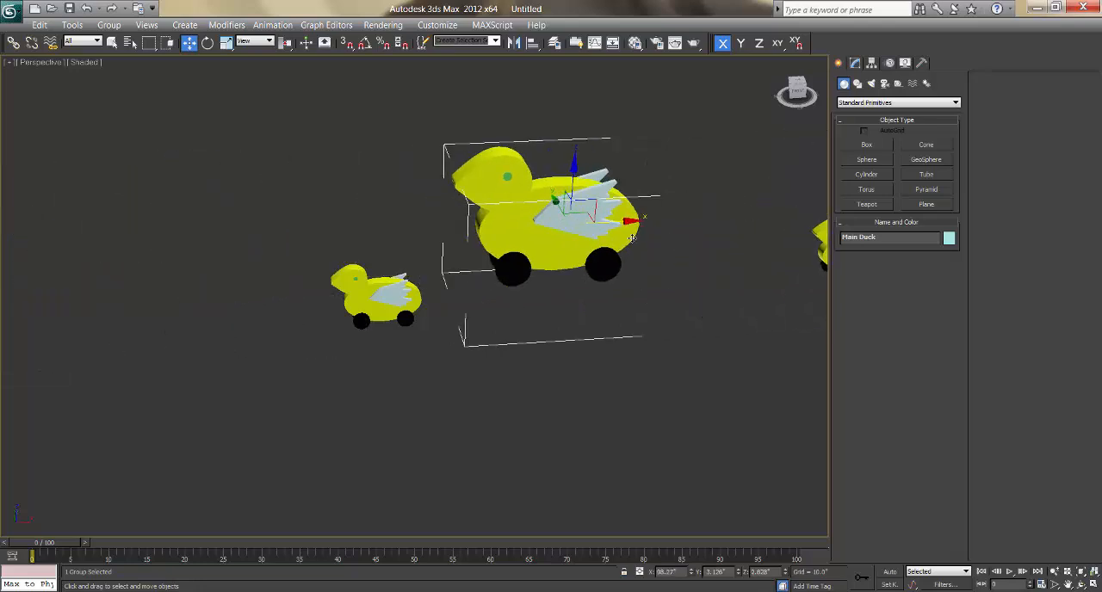
{"action": "key", "text": "ctrl+z"}
Step: Select Duckling 02 together with the Main Duck group and unlink them
{"action": "left_click", "coordinate": [555, 403]}
{"action": "left_click", "coordinate": [479, 269]}
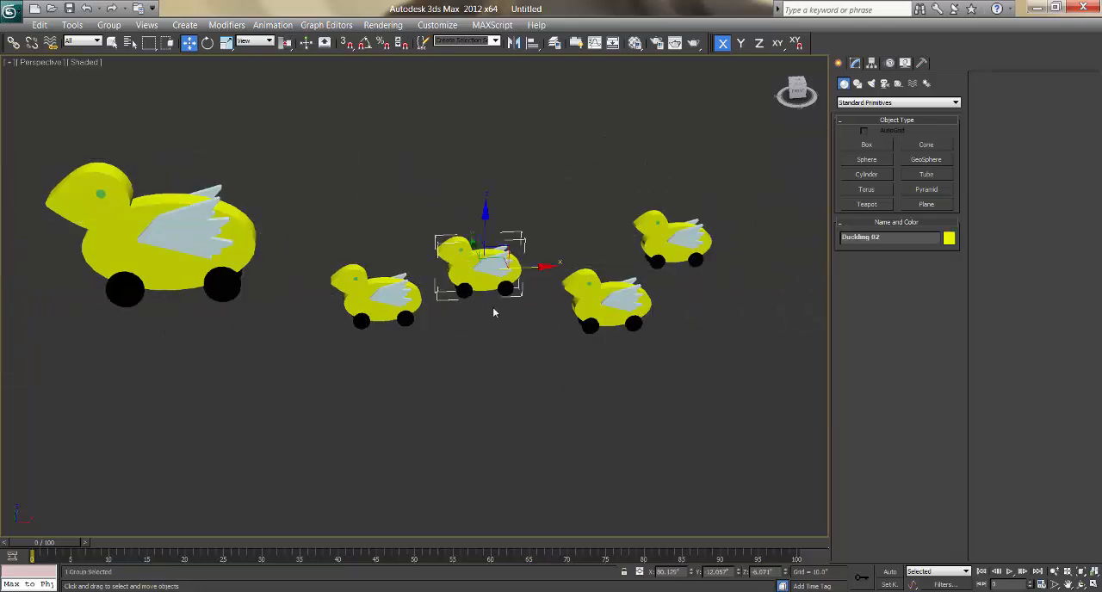
{"action": "left_click", "coordinate": [165, 241], "text": "ctrl"}
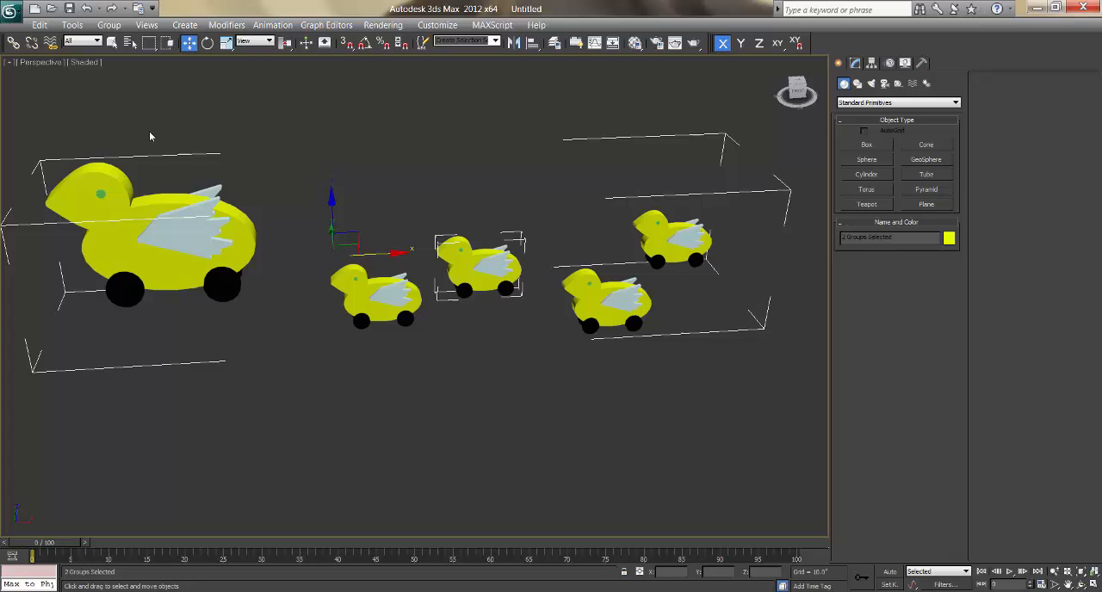
{"action": "left_click", "coordinate": [32, 43]}
Step: Select the two rearmost ducklings together with the Main Duck group and unlink them
{"action": "left_click", "coordinate": [627, 232]}
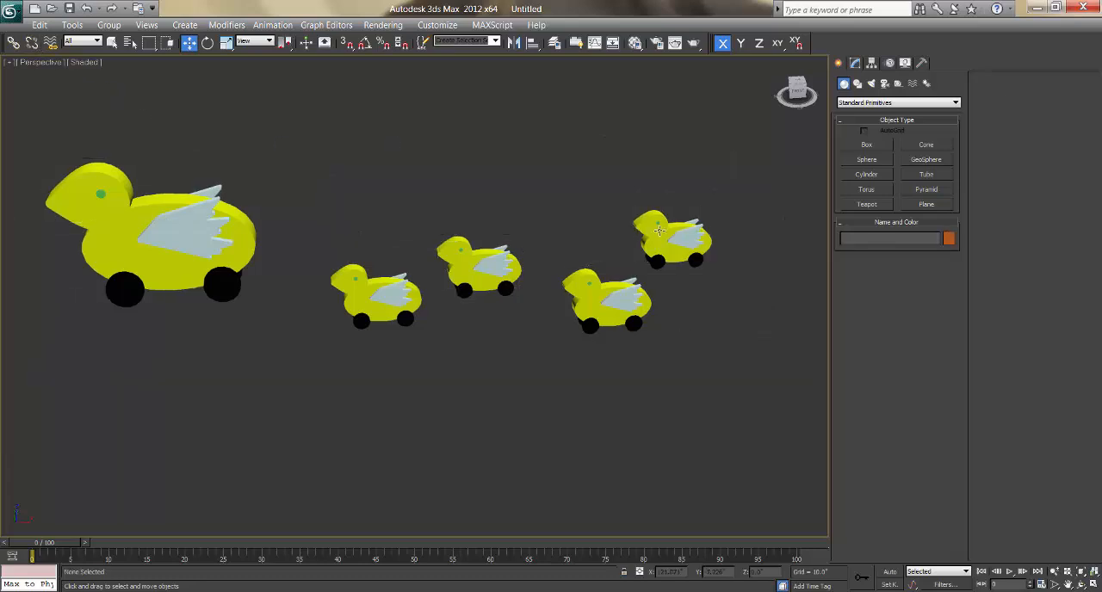
{"action": "left_click", "coordinate": [648, 230]}
{"action": "left_click", "coordinate": [604, 297], "text": "ctrl"}
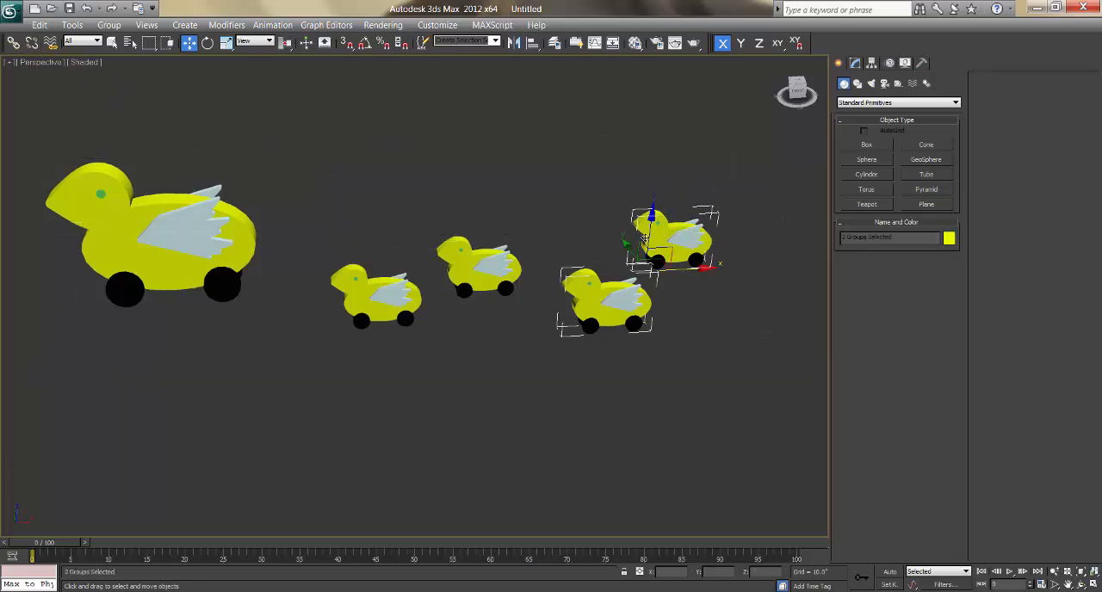
{"action": "left_click", "coordinate": [163, 203], "text": "ctrl"}
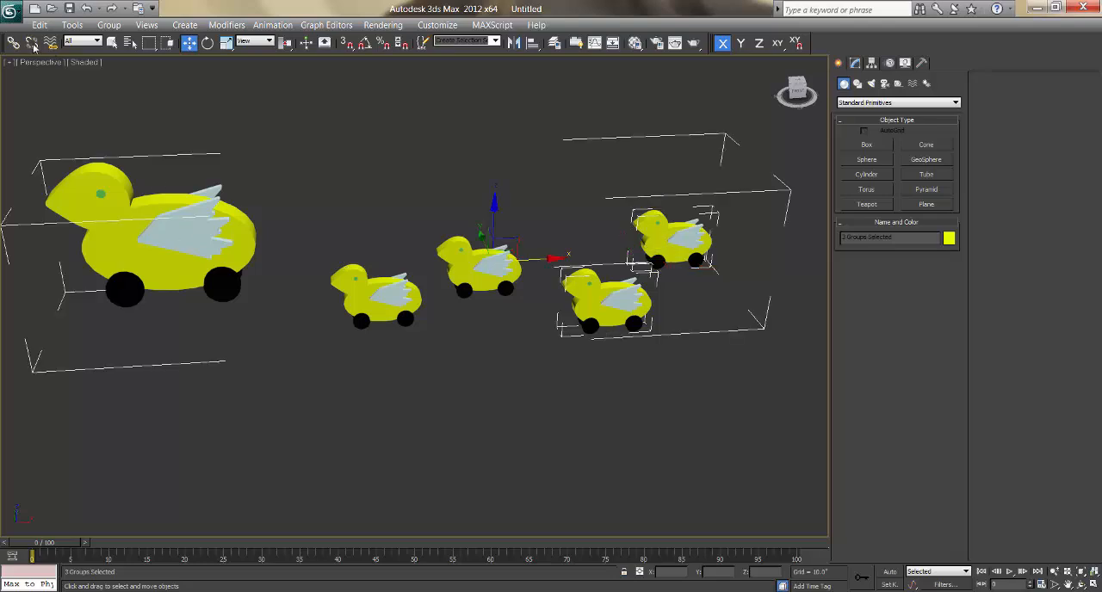
{"action": "left_click", "coordinate": [32, 43]}
Step: Try moving the Main Duck alone along the negative X axis, away from the four unlinked ducklings, and undo the move
{"action": "left_click", "coordinate": [220, 238]}
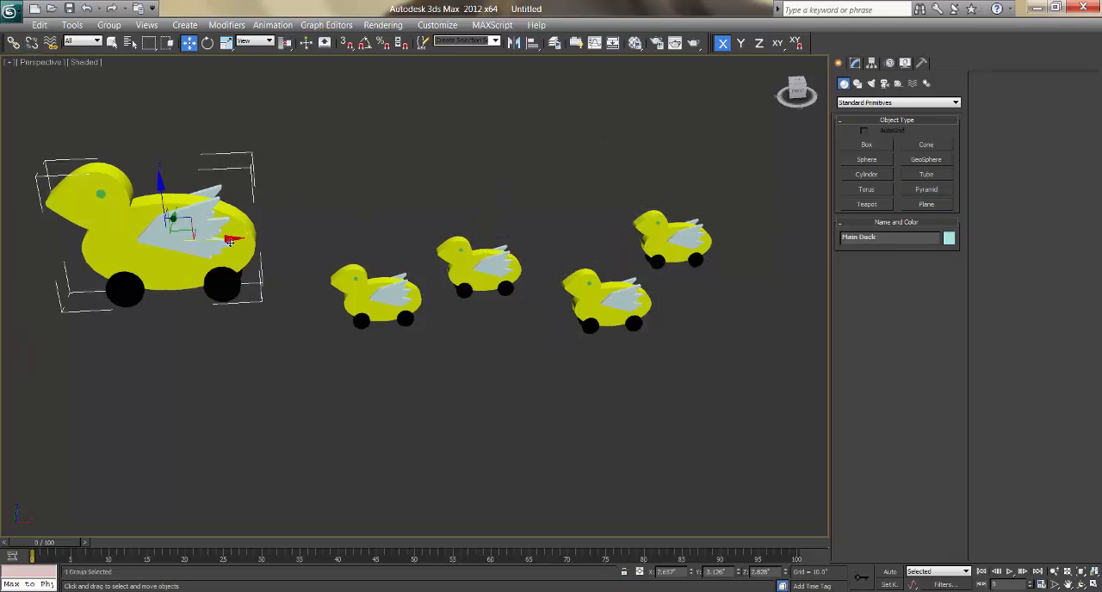
{"action": "left_click_drag", "start_coordinate": [229, 241], "coordinate": [106, 243]}
{"action": "key", "text": "ctrl+z"}
{"action": "middle_click_drag", "start_coordinate": [404, 394], "coordinate": [477, 382], "text": "alt"}
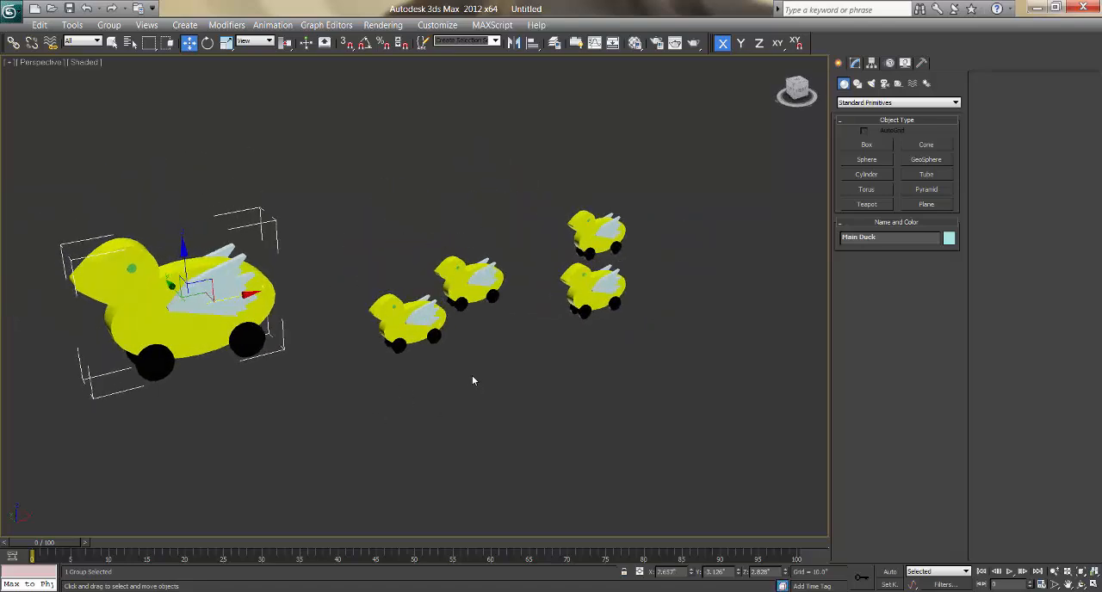